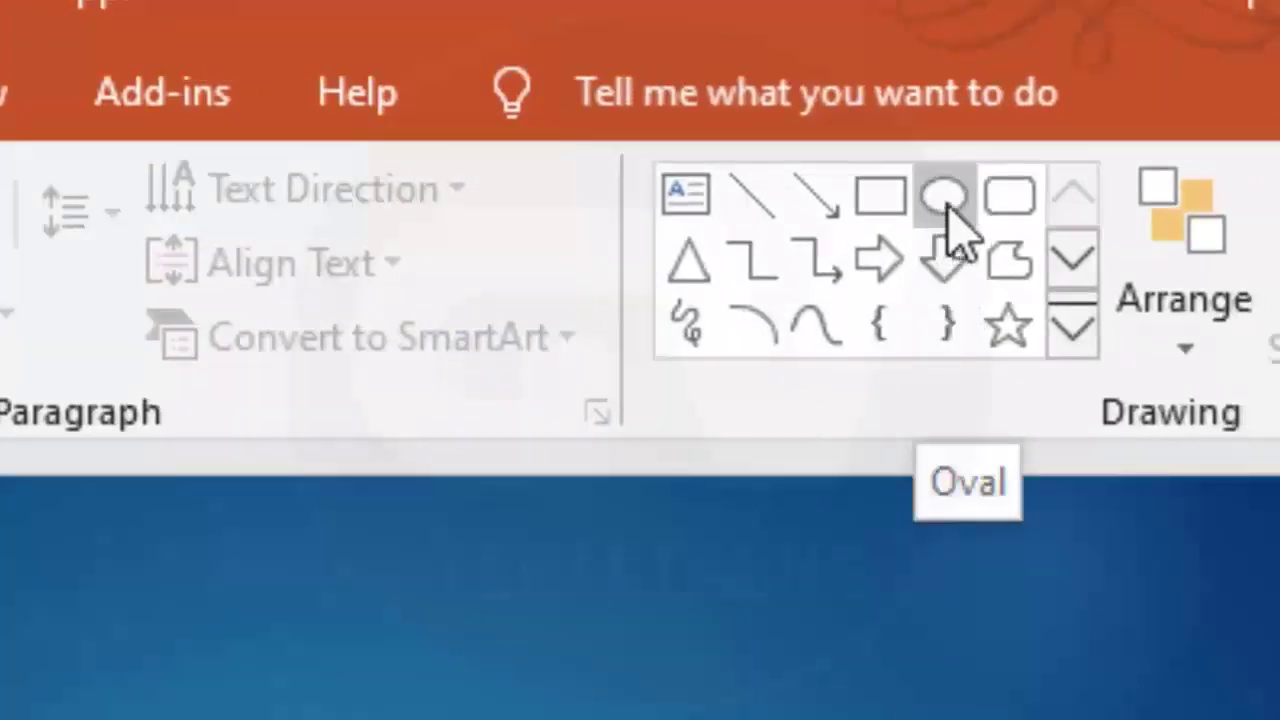
Draw a circle about 4.32" in diameter on slide 3 and move it to the slide's centre.
left_click(948, 205)
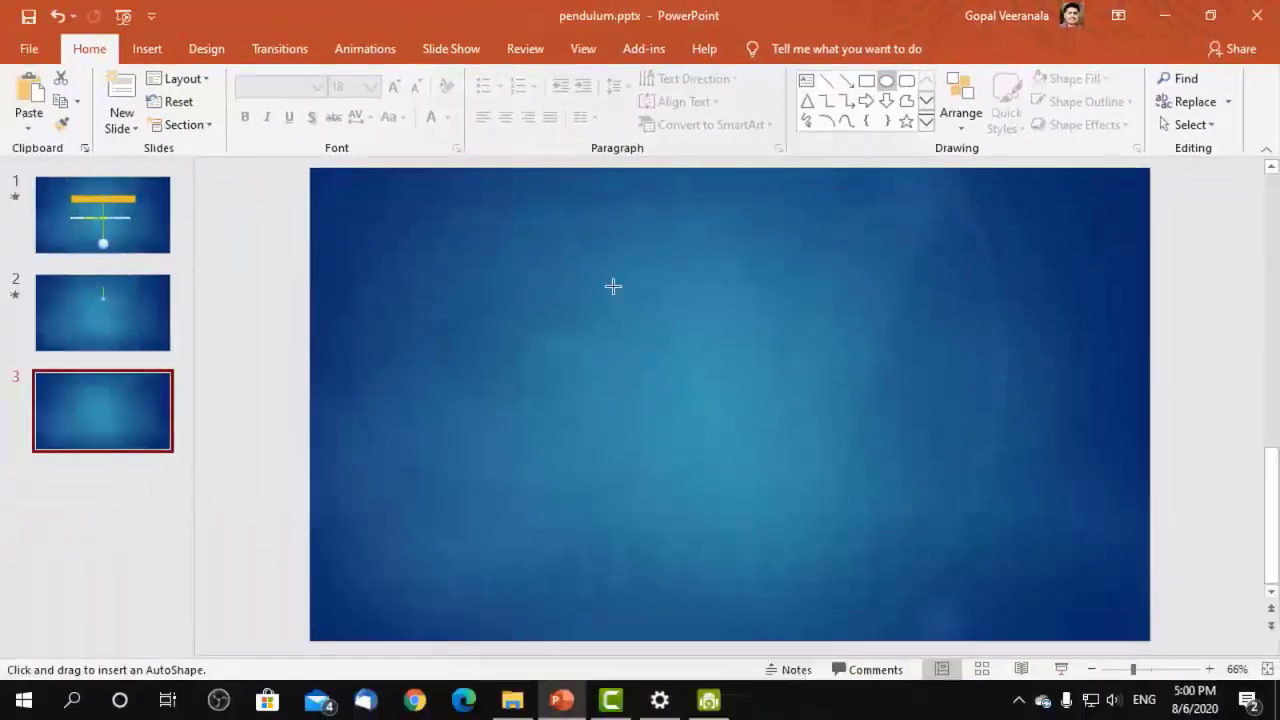
mouse_move(613, 286)
left_mouse_down()
mouse_move(891, 574)
mouse_move(885, 557)
left_mouse_up()
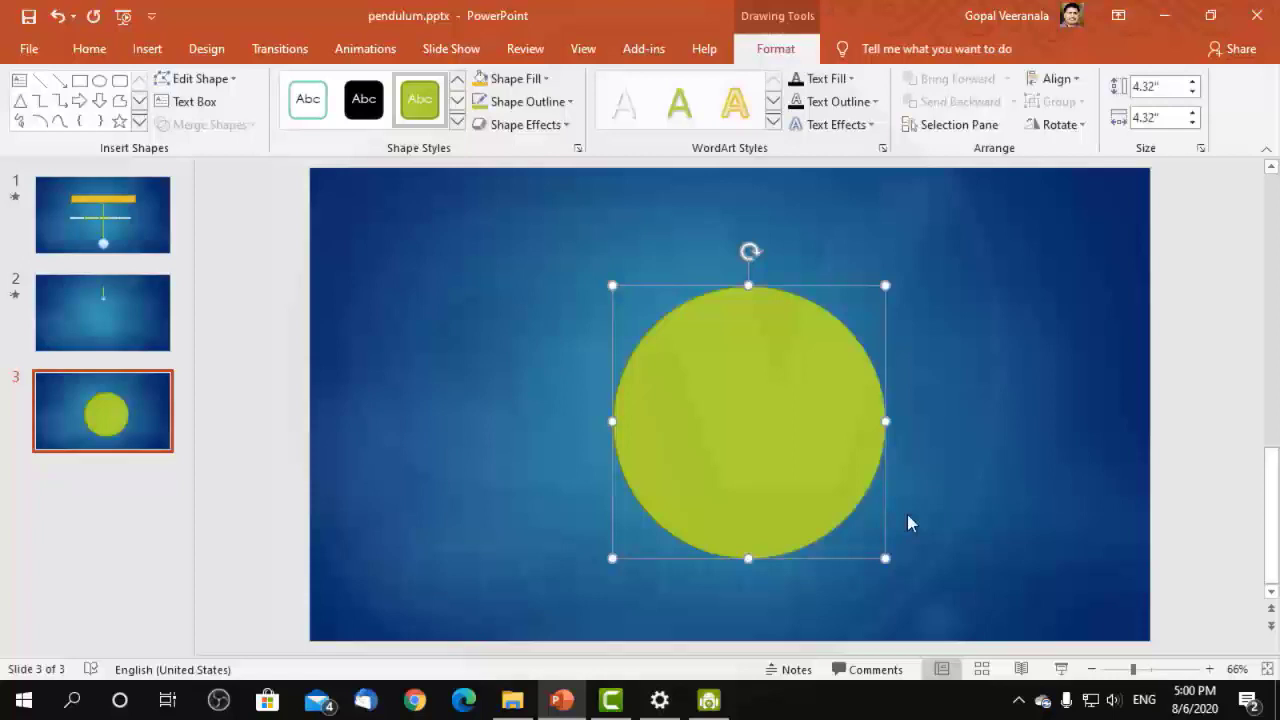
left_click_drag(831, 406, 812, 388)
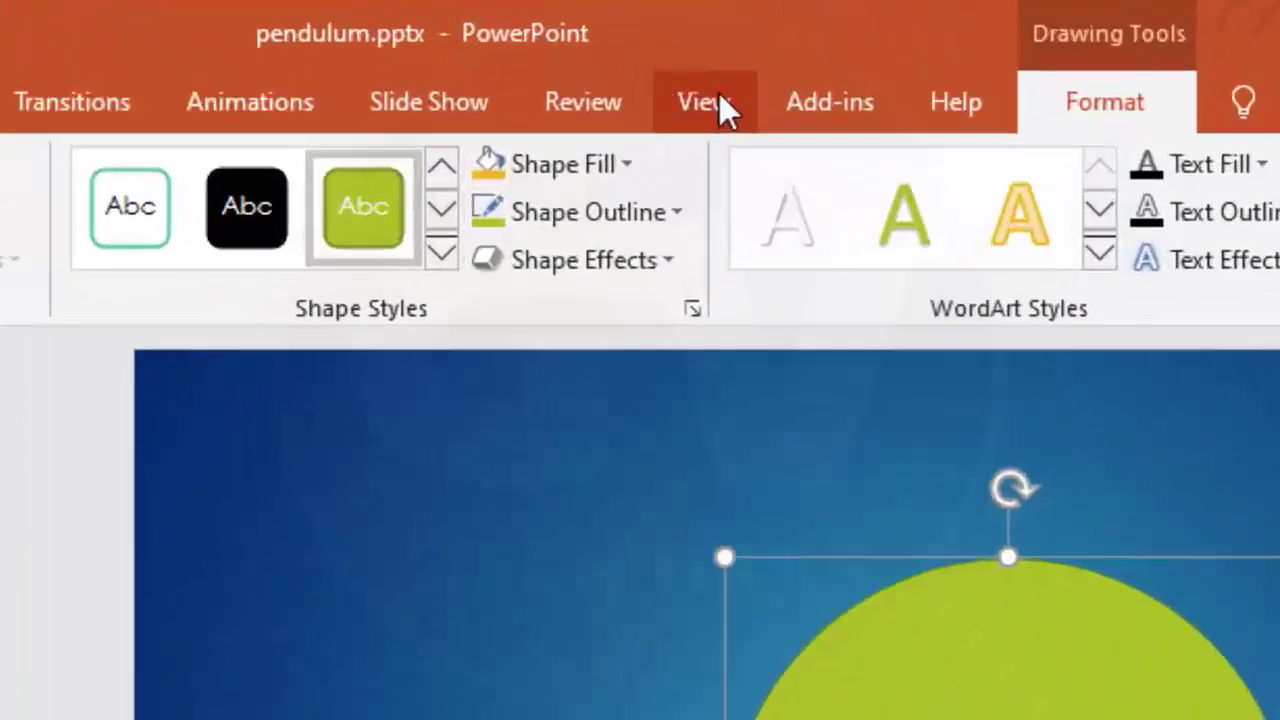
Show the drawing guides on the slide and keep the large circle centred on their intersection.
left_click(719, 93)
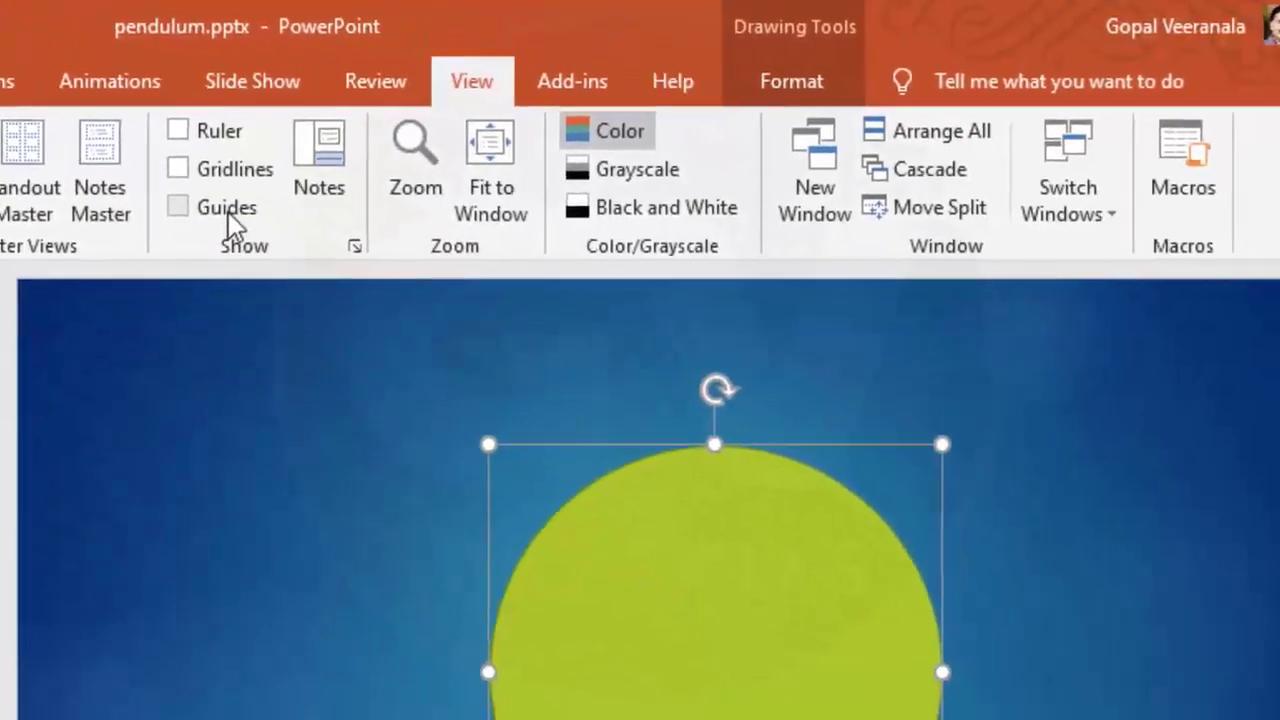
left_click(226, 210)
mouse_move(835, 716)
left_mouse_down()
mouse_move(786, 716)
mouse_move(861, 716)
mouse_move(836, 716)
left_mouse_up()
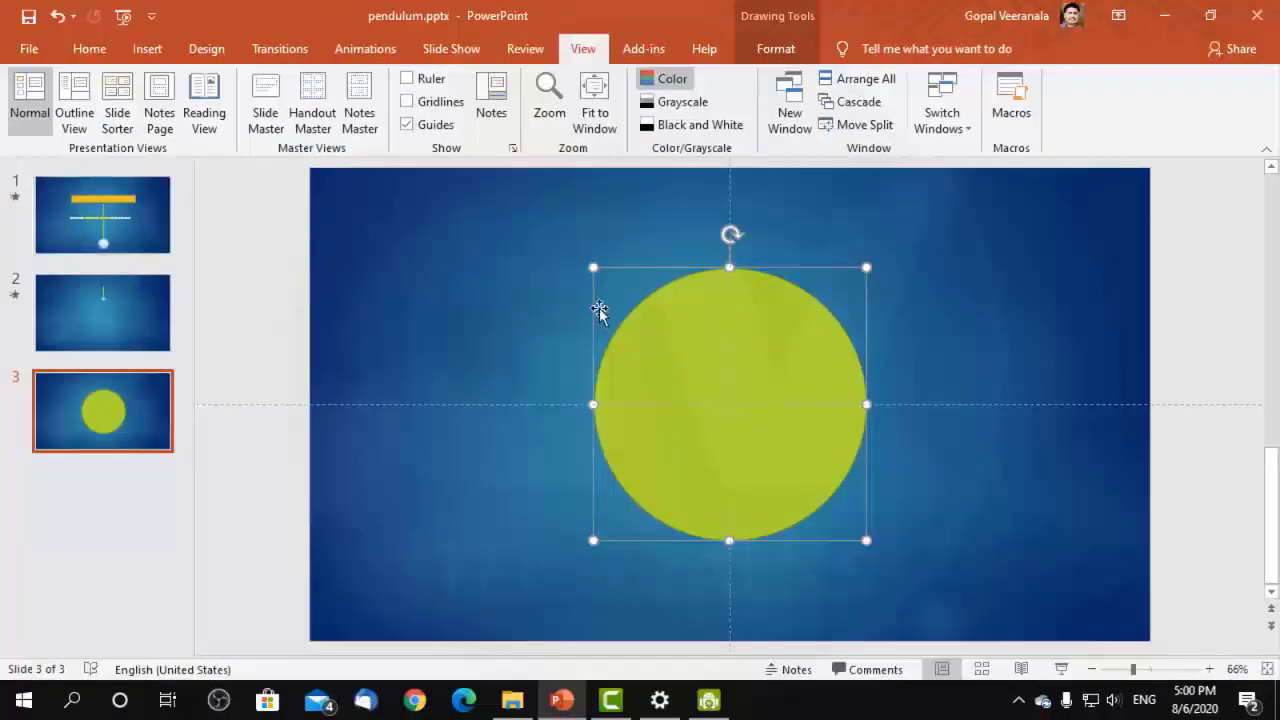
left_click(468, 302)
left_click(827, 320)
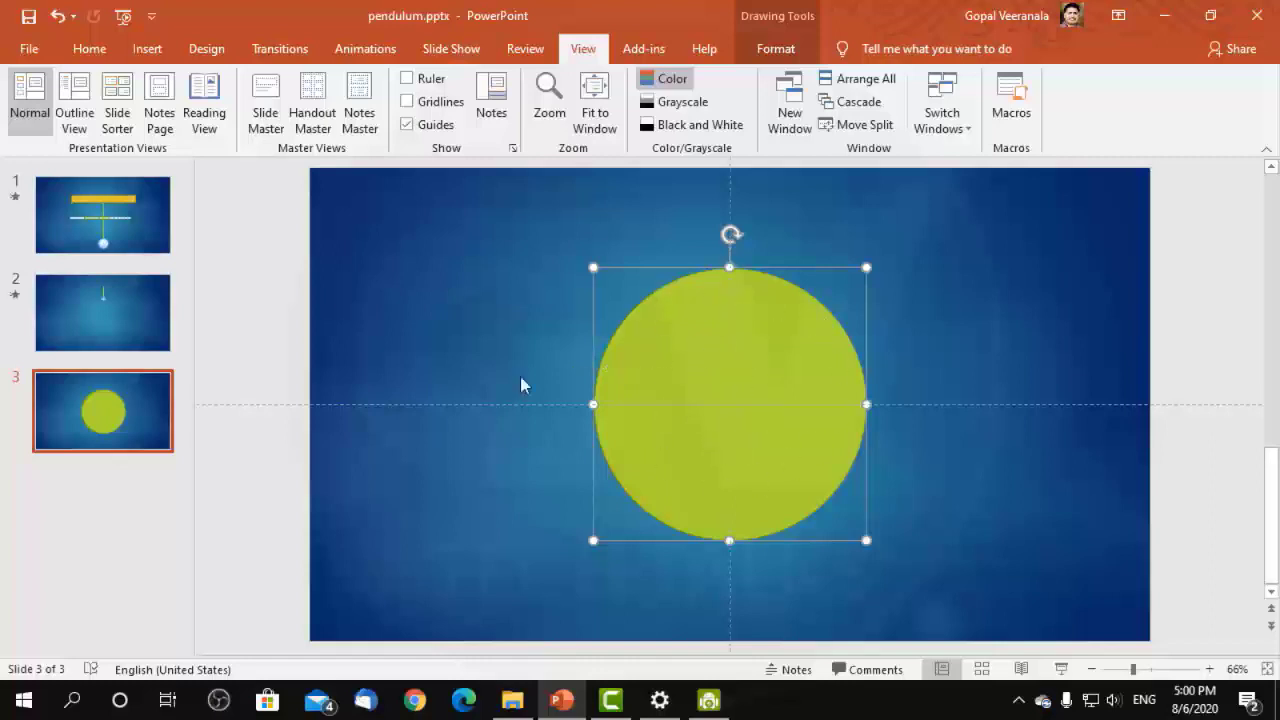
Draw a vertical line about 2.16" long from the large circle's lowest point up to its centre.
left_click(147, 48)
left_click(326, 122)
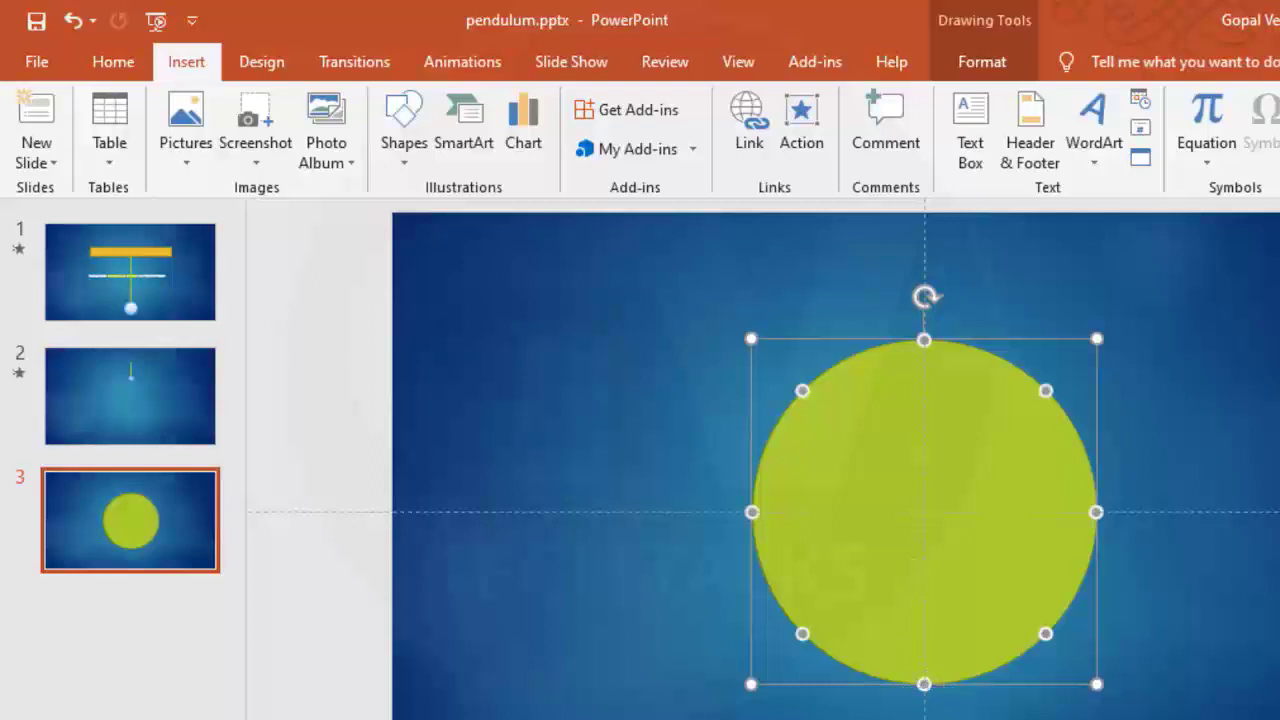
scroll(922, 617, "up", 4)
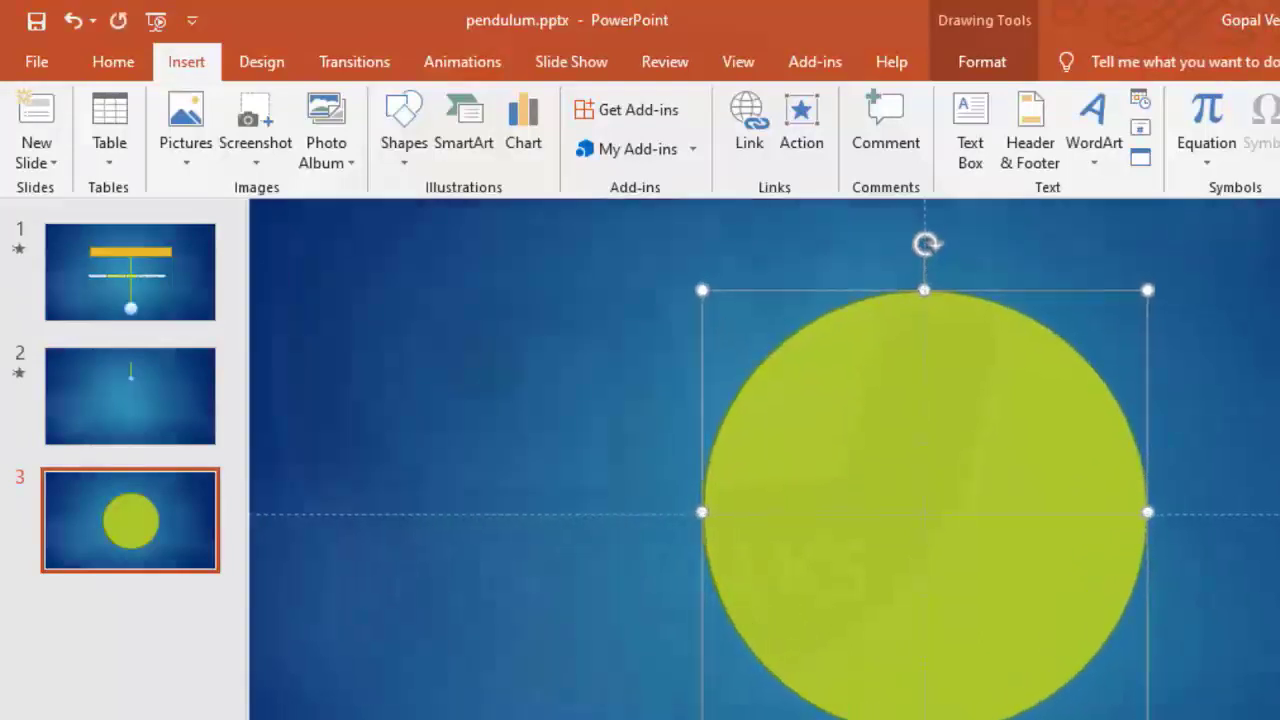
left_click_drag(925, 410, 928, 380)
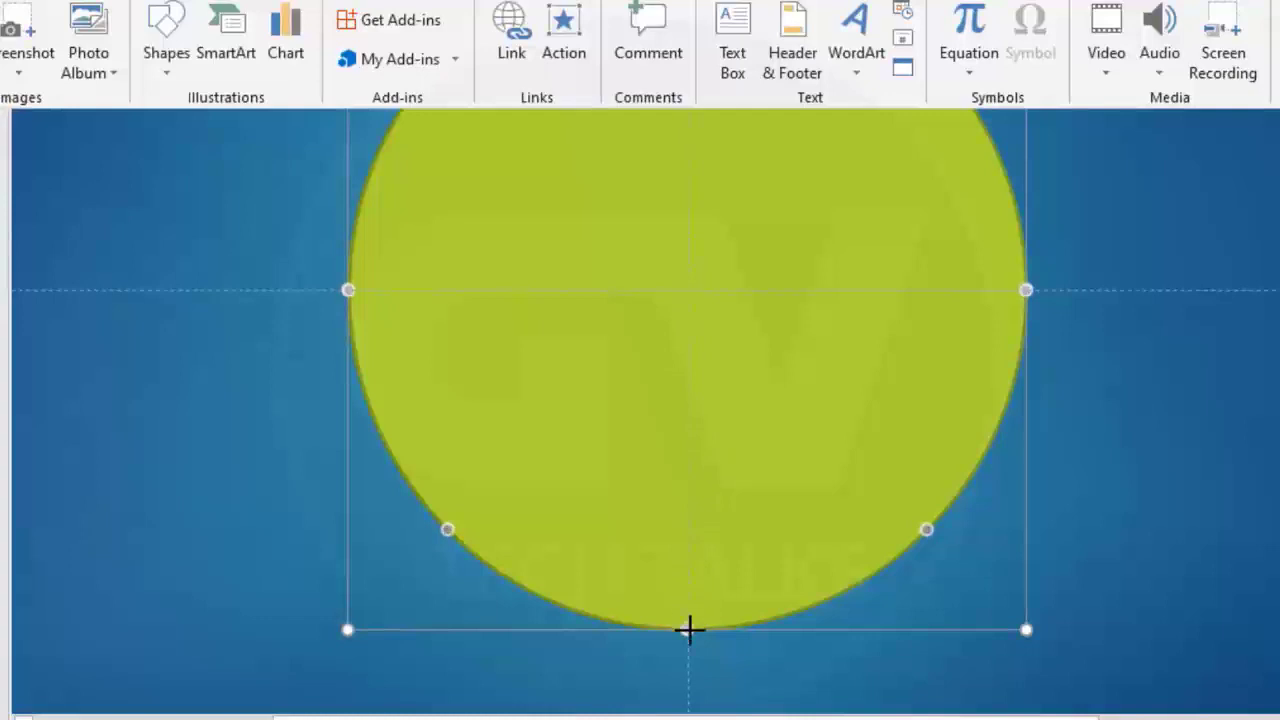
left_click_drag(688, 629, 688, 290)
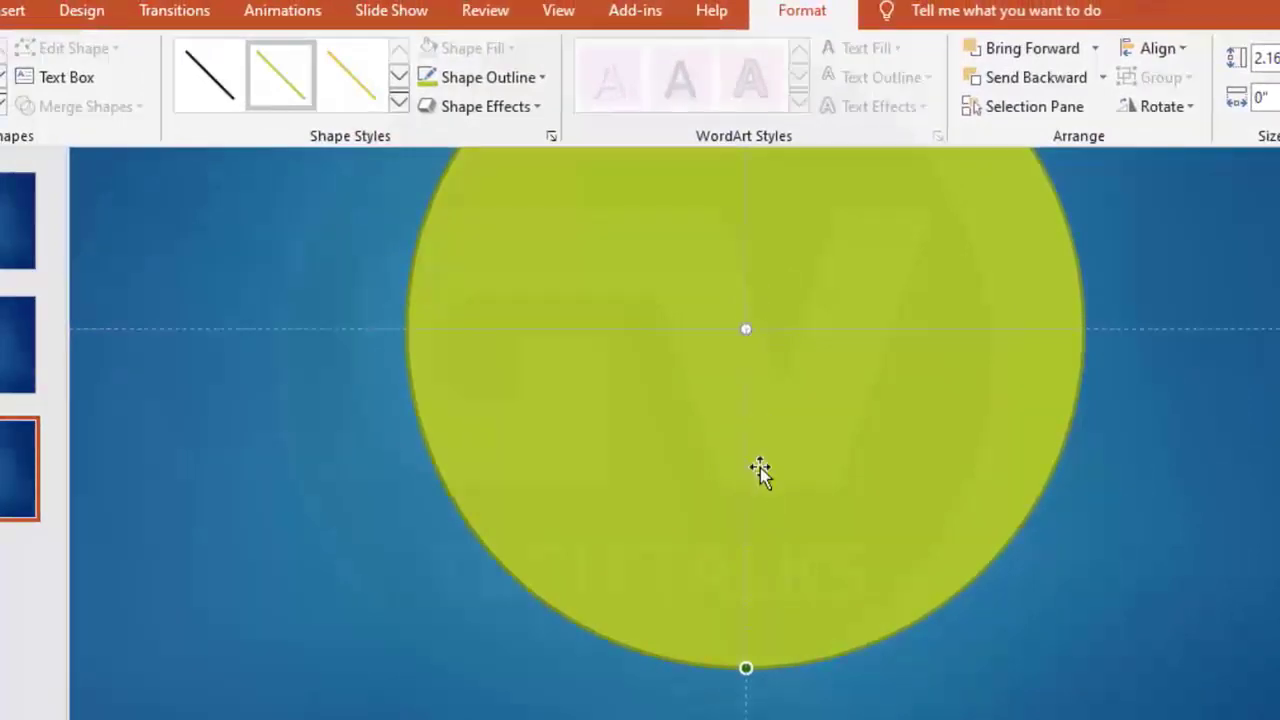
Apply the black line style to the vertical line and give it a heavier outline weight.
left_click(215, 85)
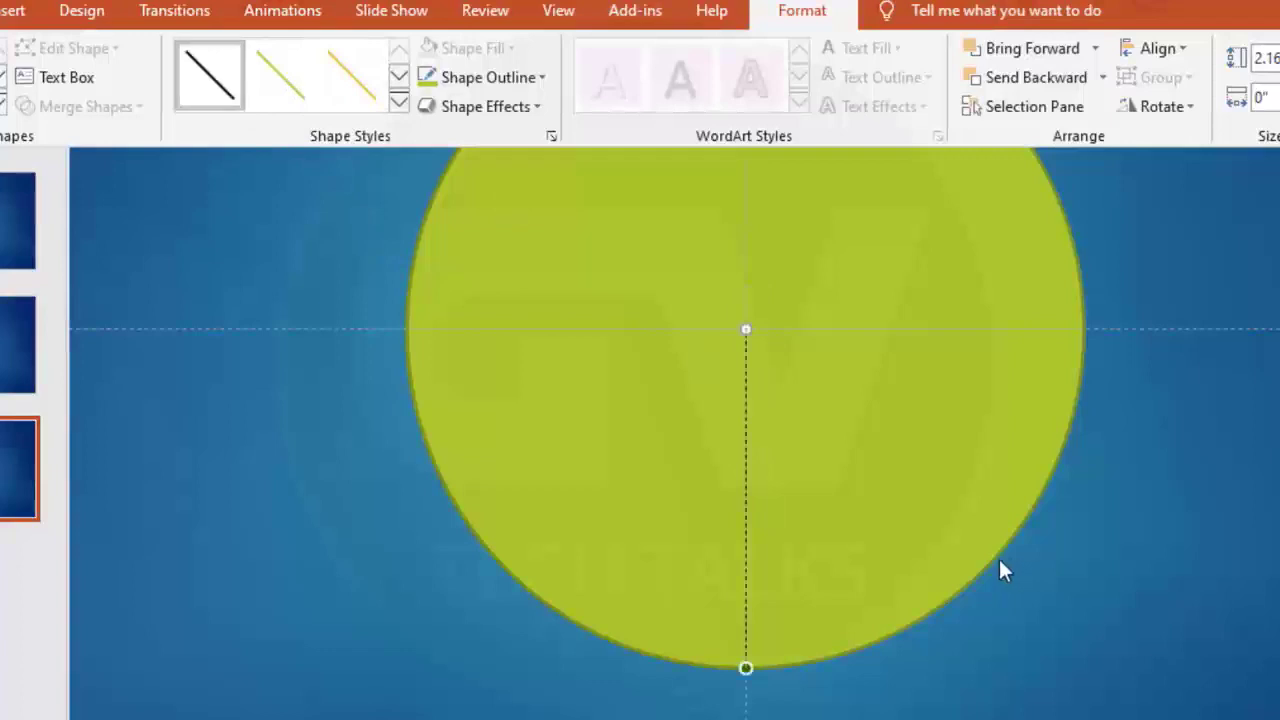
left_click(542, 78)
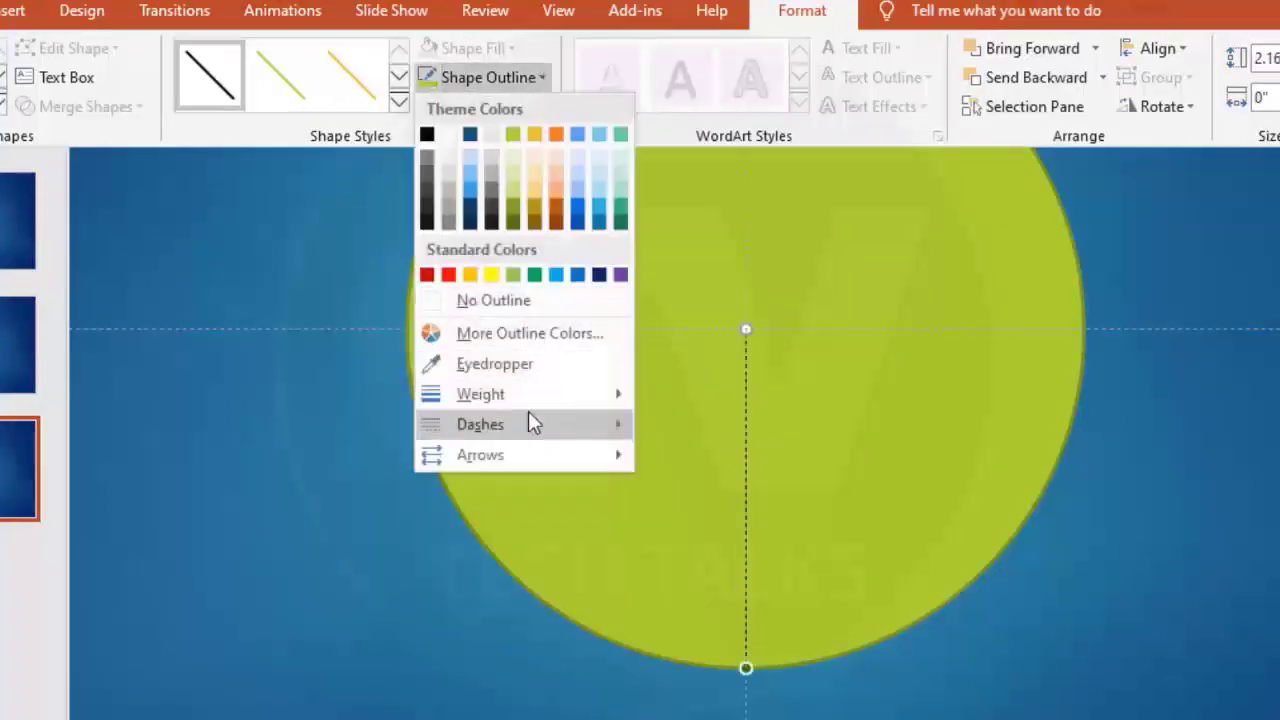
mouse_move(534, 405)
left_click(743, 557)
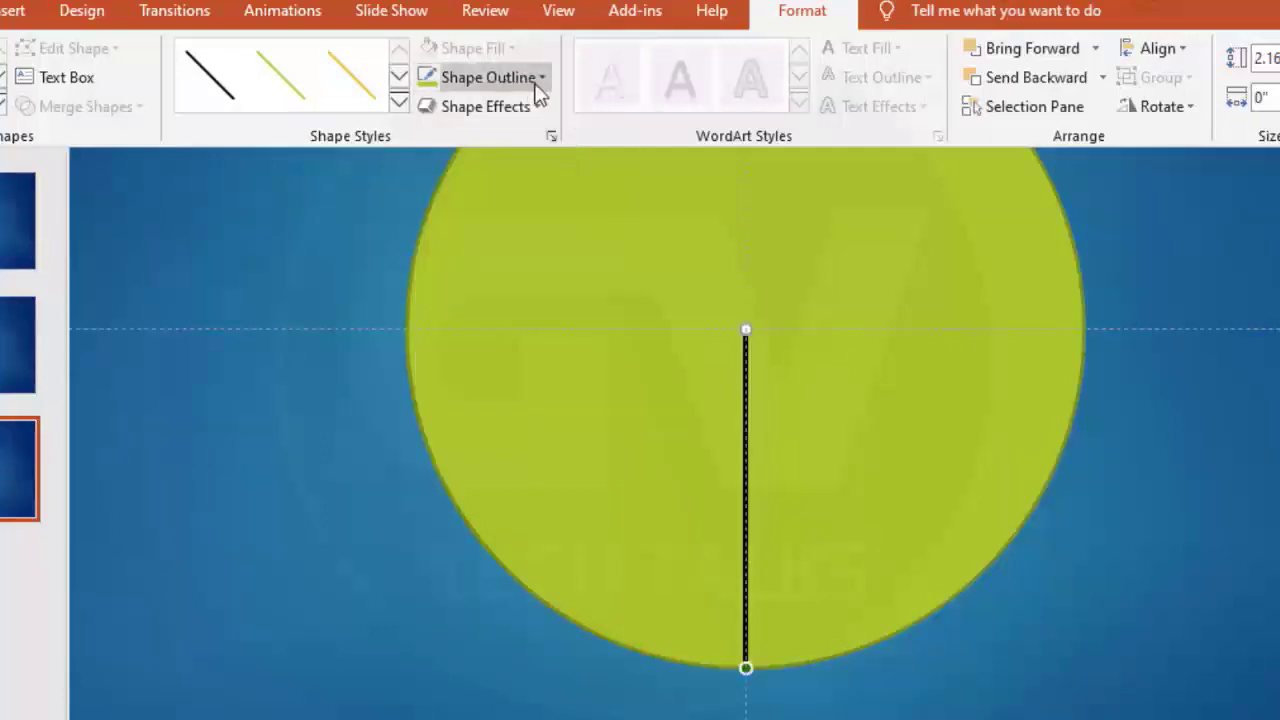
left_click(986, 682)
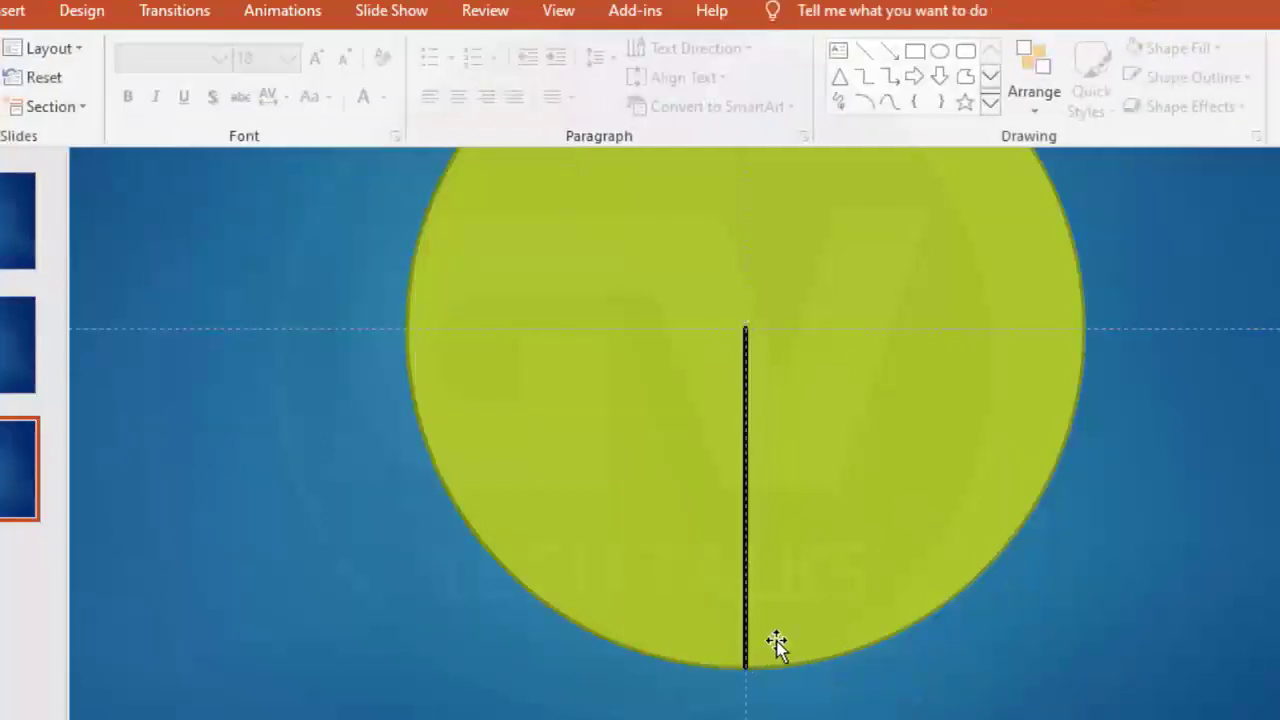
left_click(748, 636)
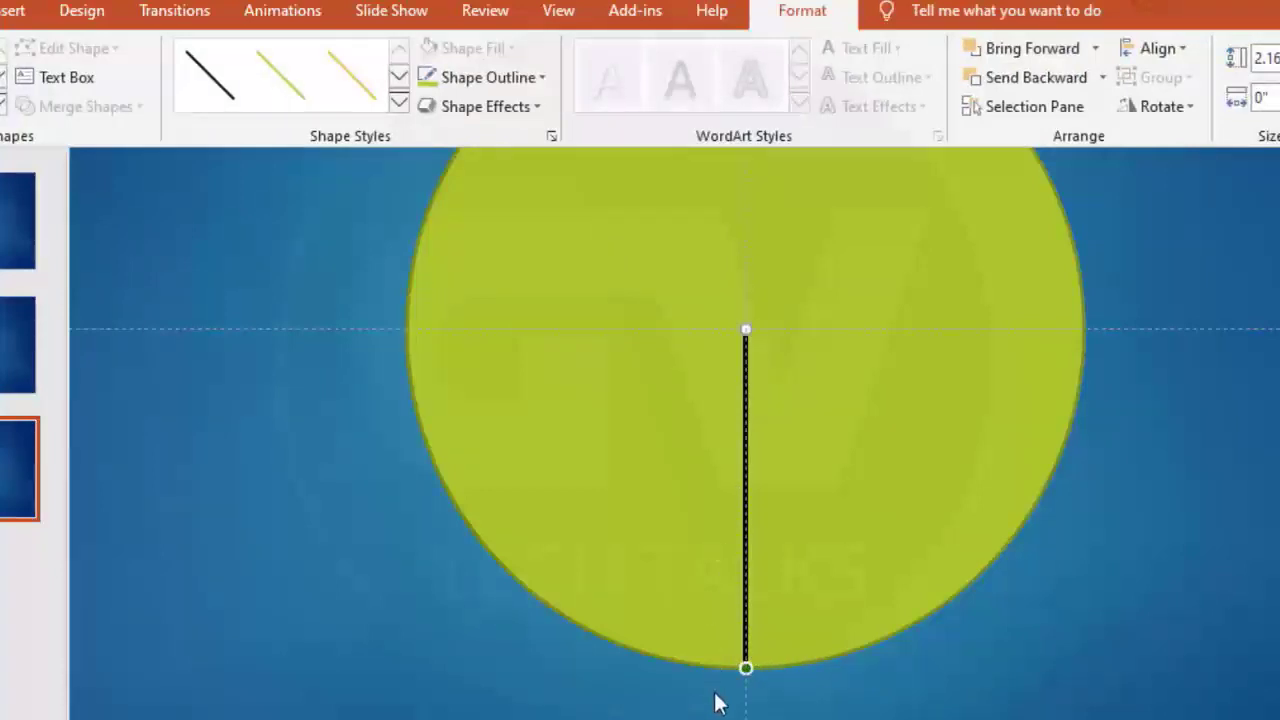
left_click(930, 712)
left_click(747, 340)
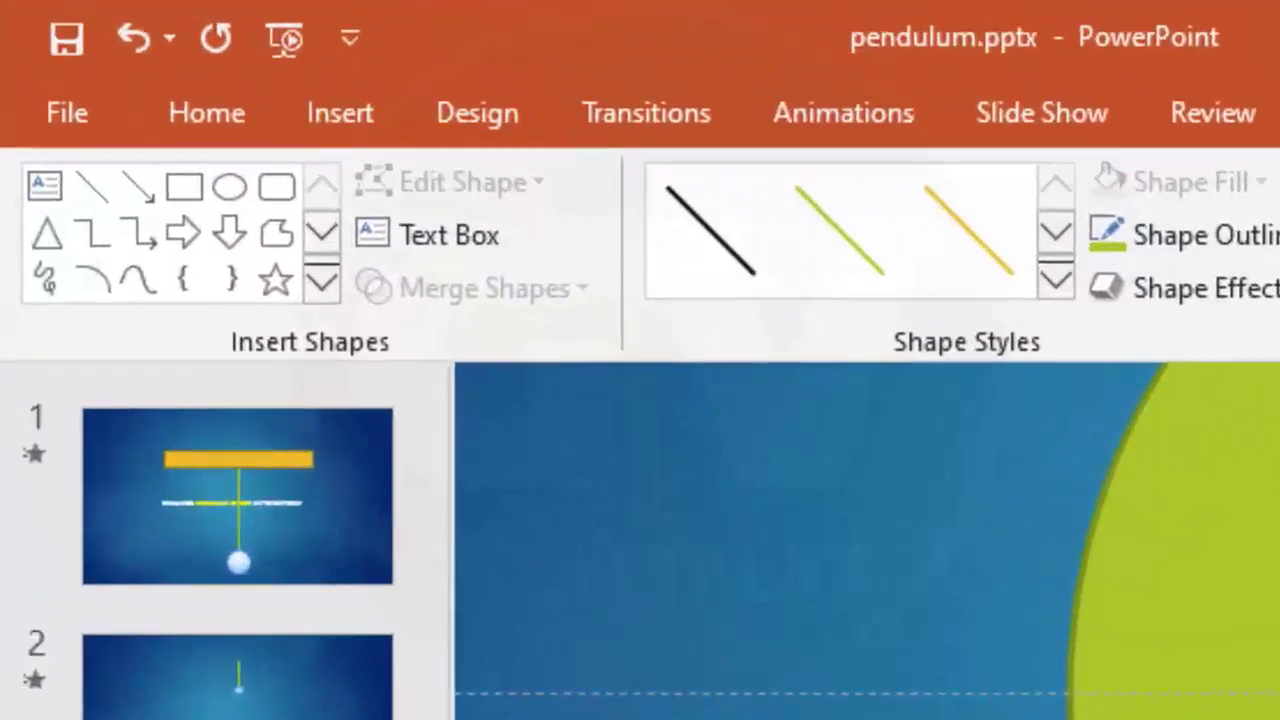
Draw a small circle about 0.36" wide, place it at the line's lower end inside the large circle, and apply the black shape style.
left_click(229, 188)
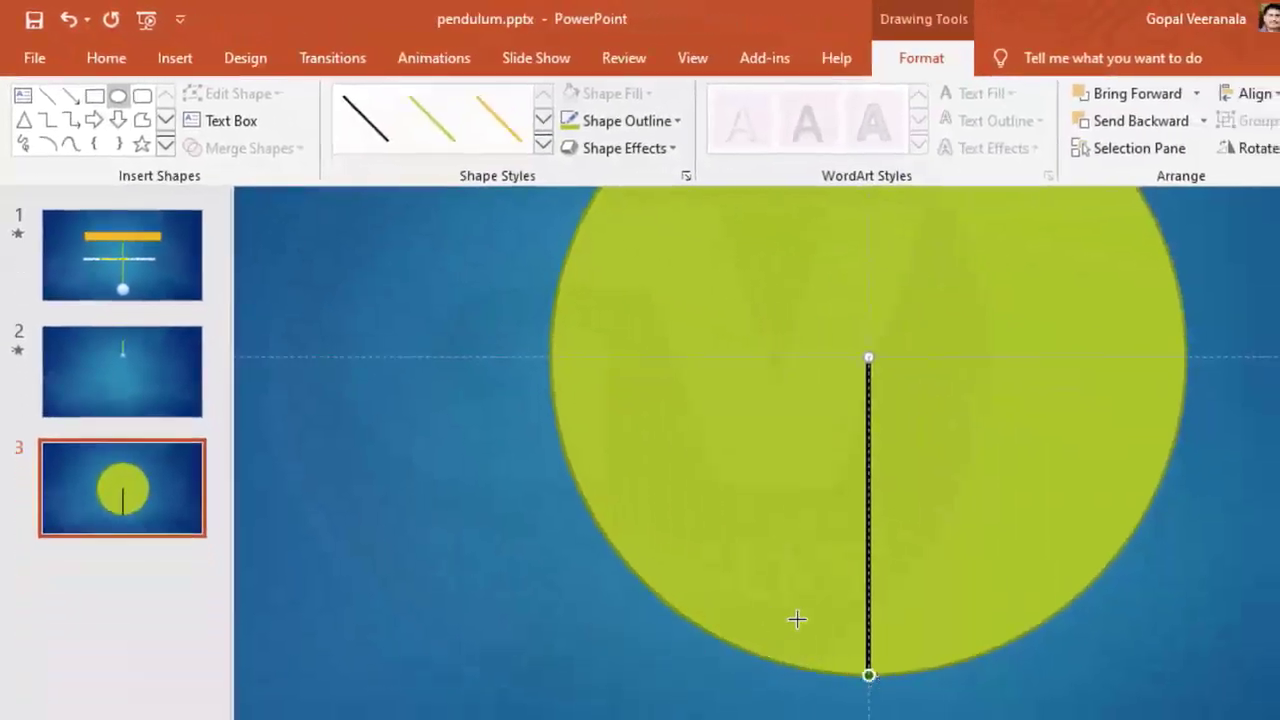
left_click_drag(512, 597, 565, 647)
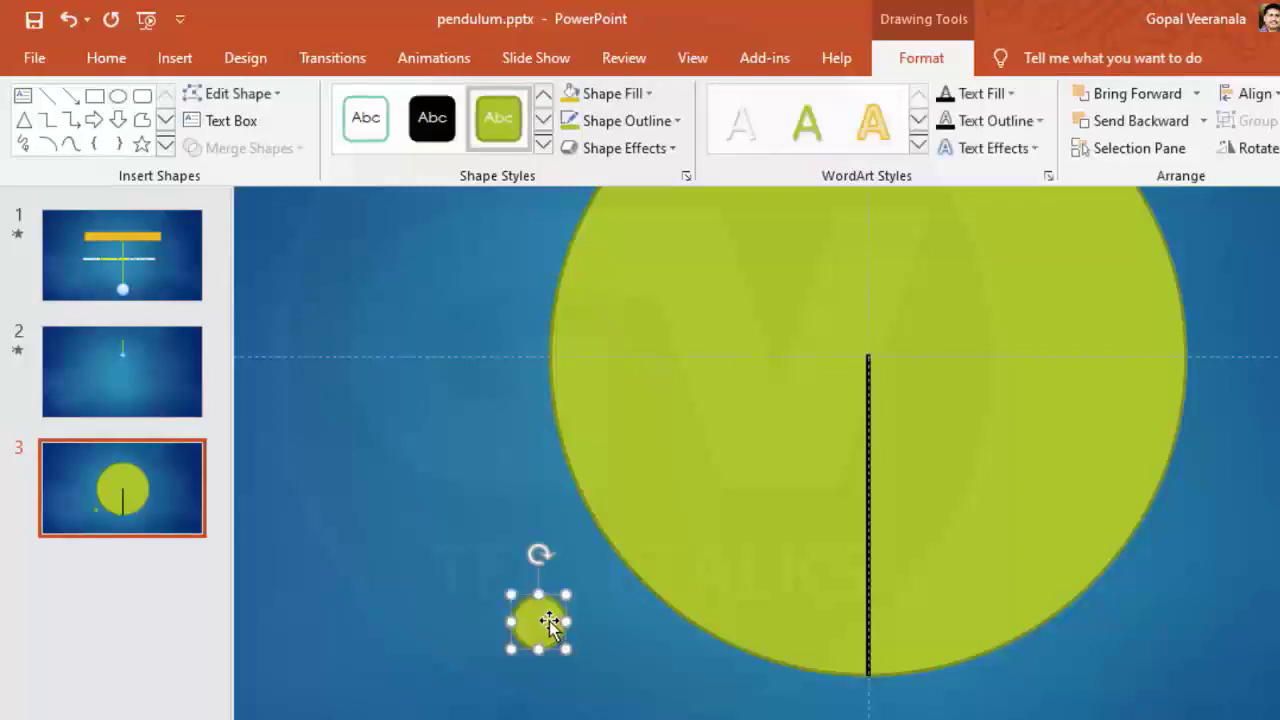
left_click_drag(540, 623, 868, 649)
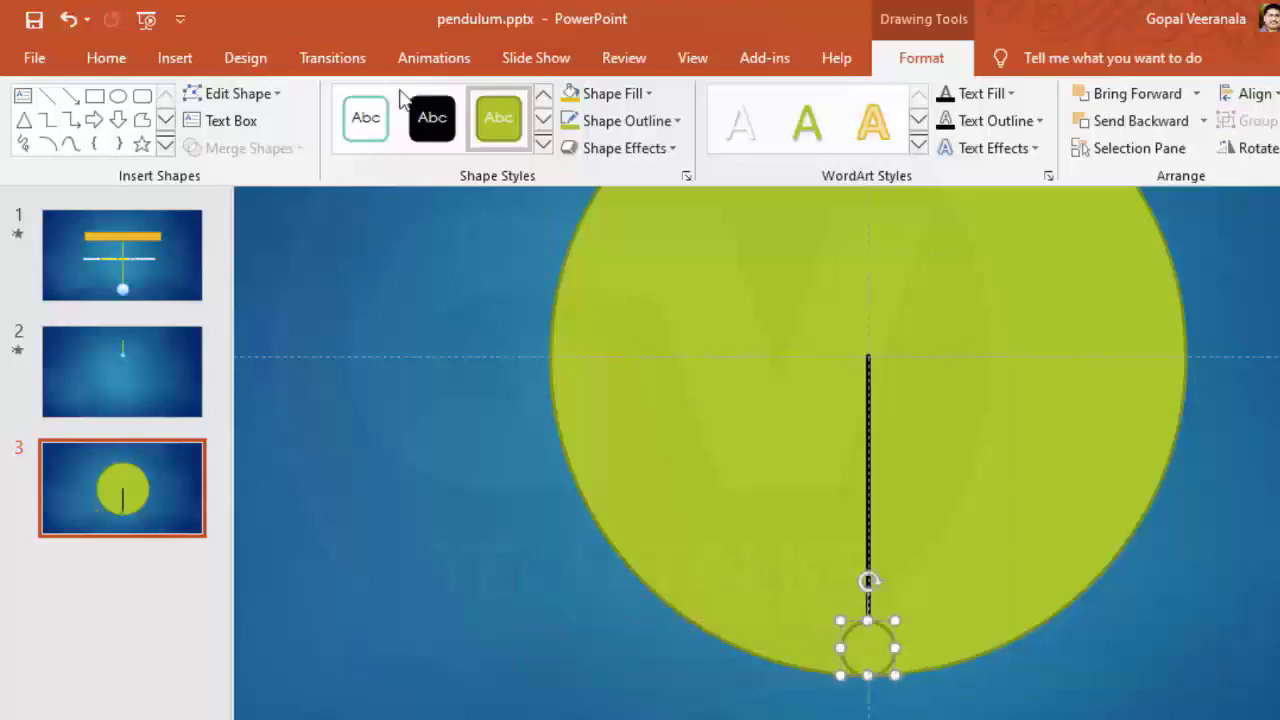
left_click(435, 136)
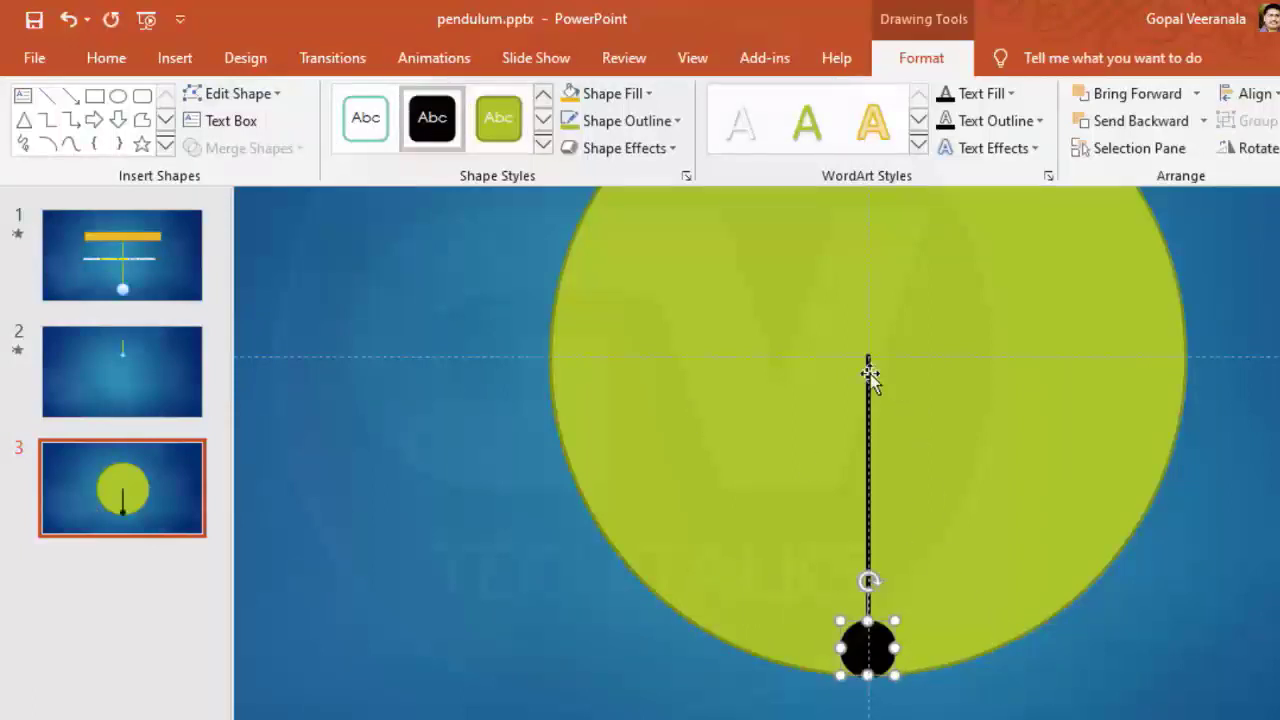
left_click(1182, 683)
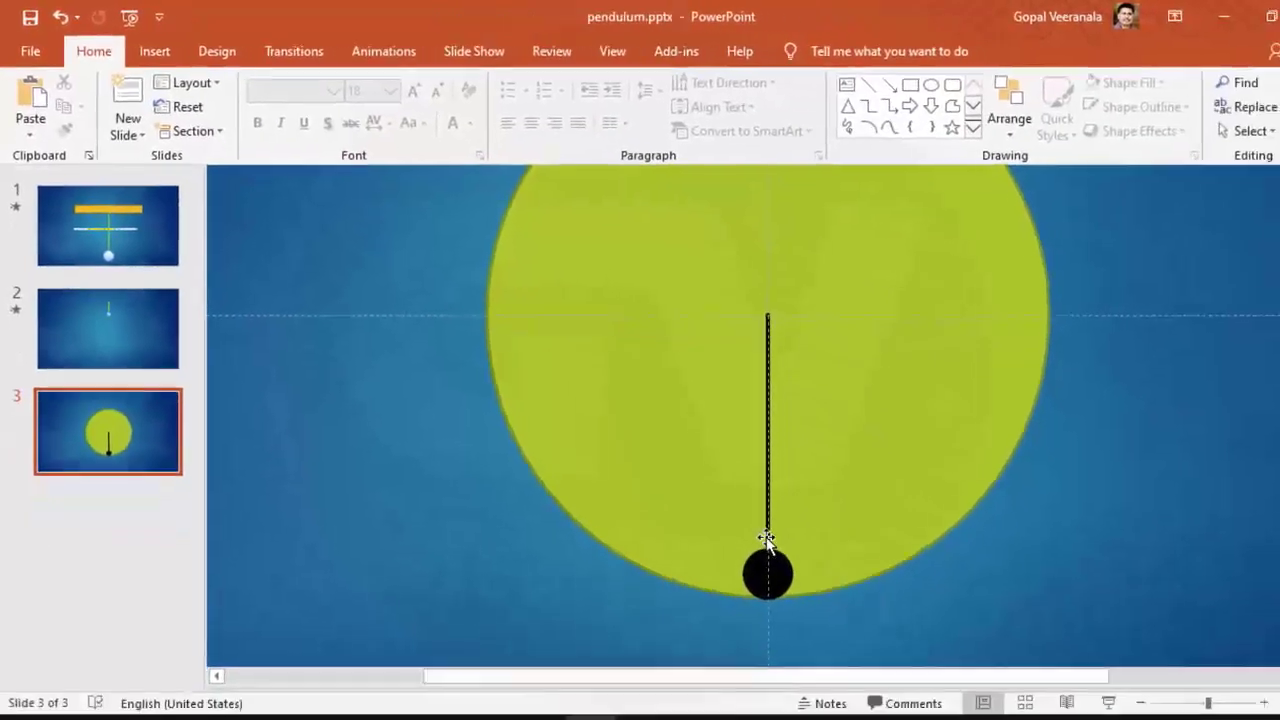
Group the large circle, the vertical line and the small circle into one object.
left_click(886, 649)
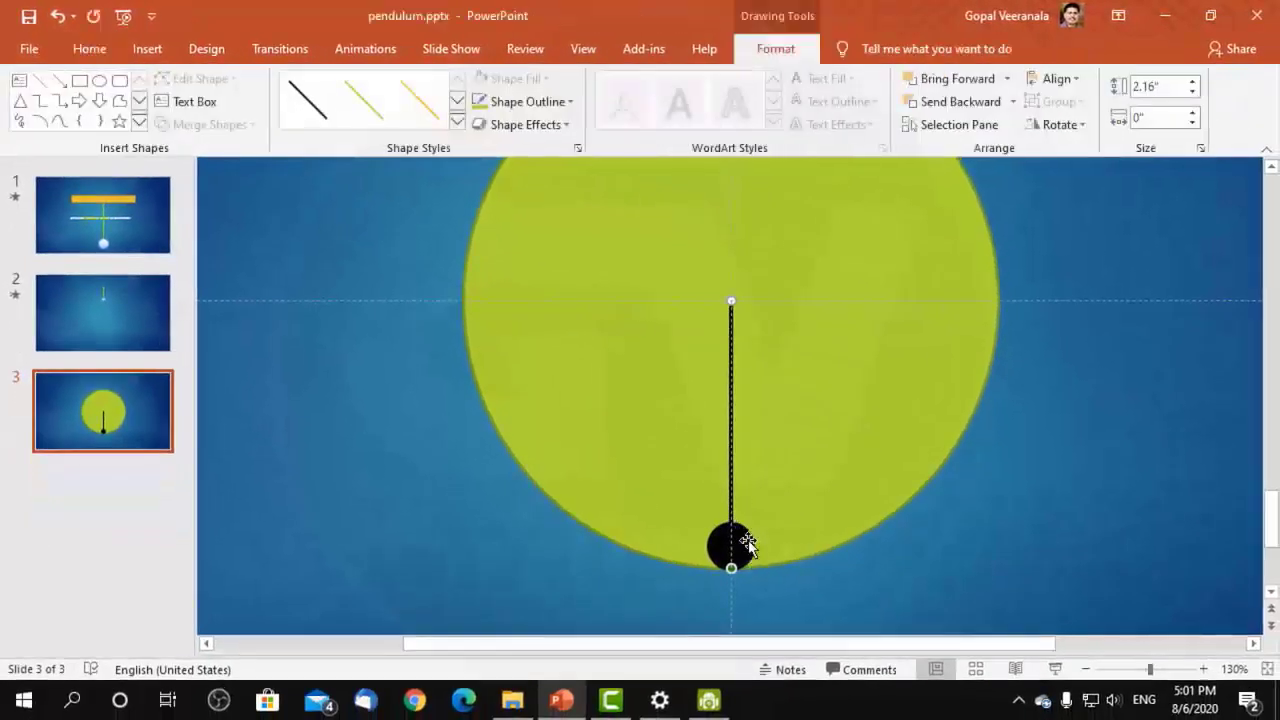
left_click(748, 542)
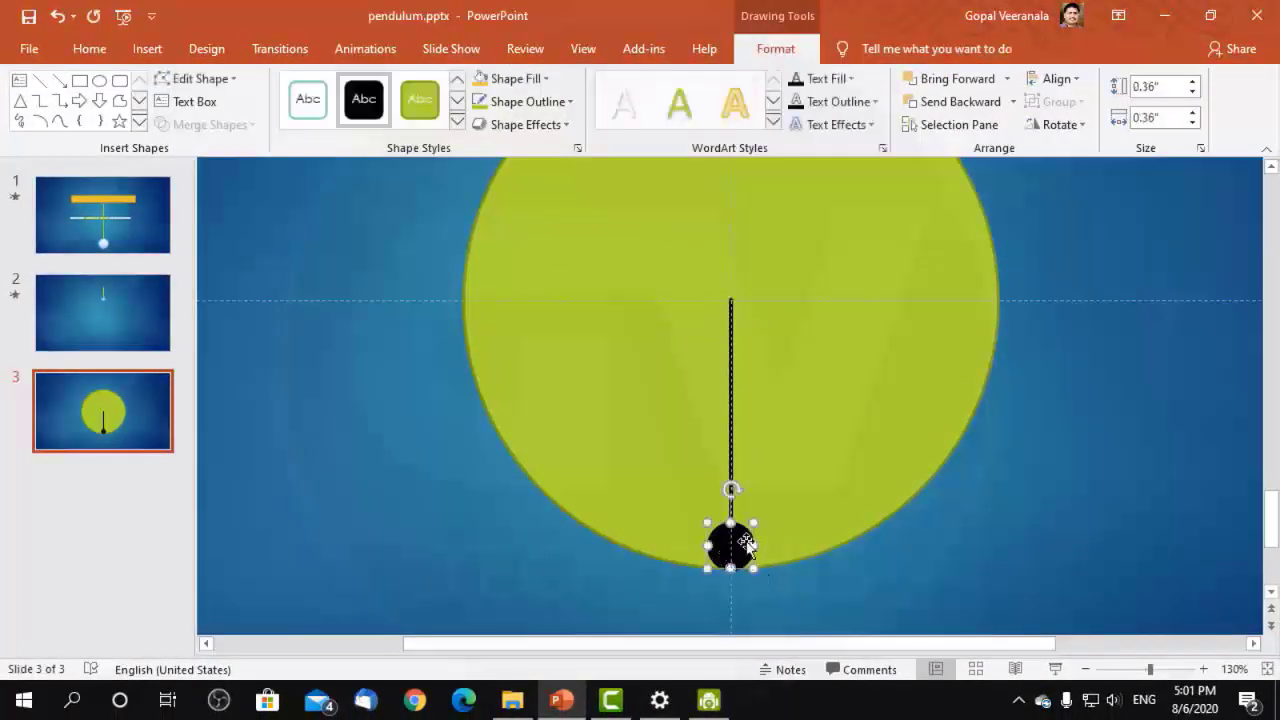
left_click(950, 382)
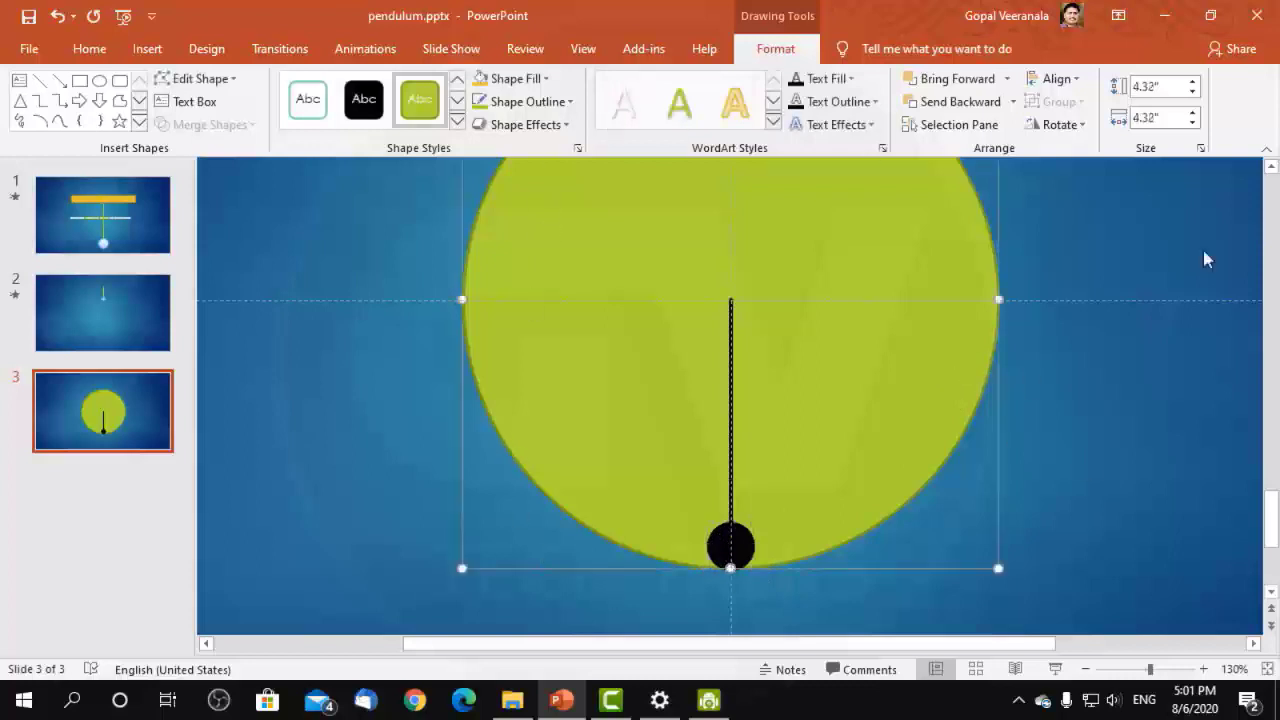
left_click(931, 189)
scroll(696, 350, "down", 5)
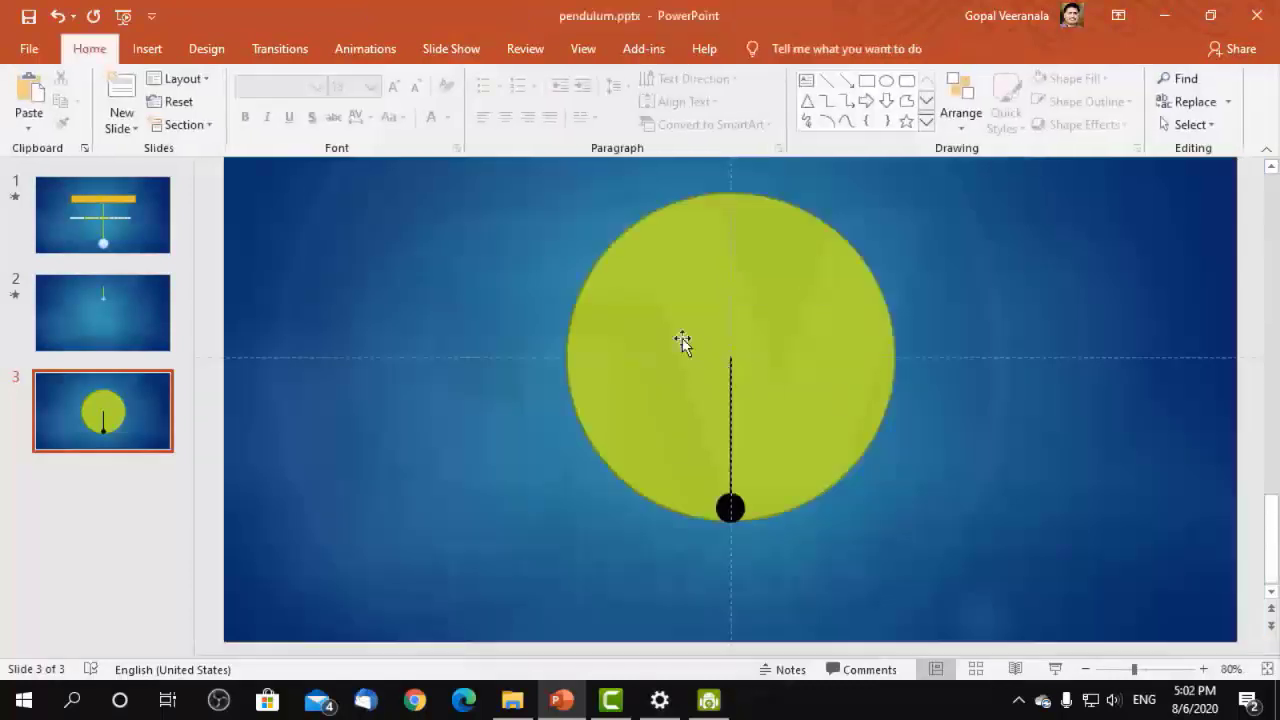
left_click_drag(462, 180, 1062, 636)
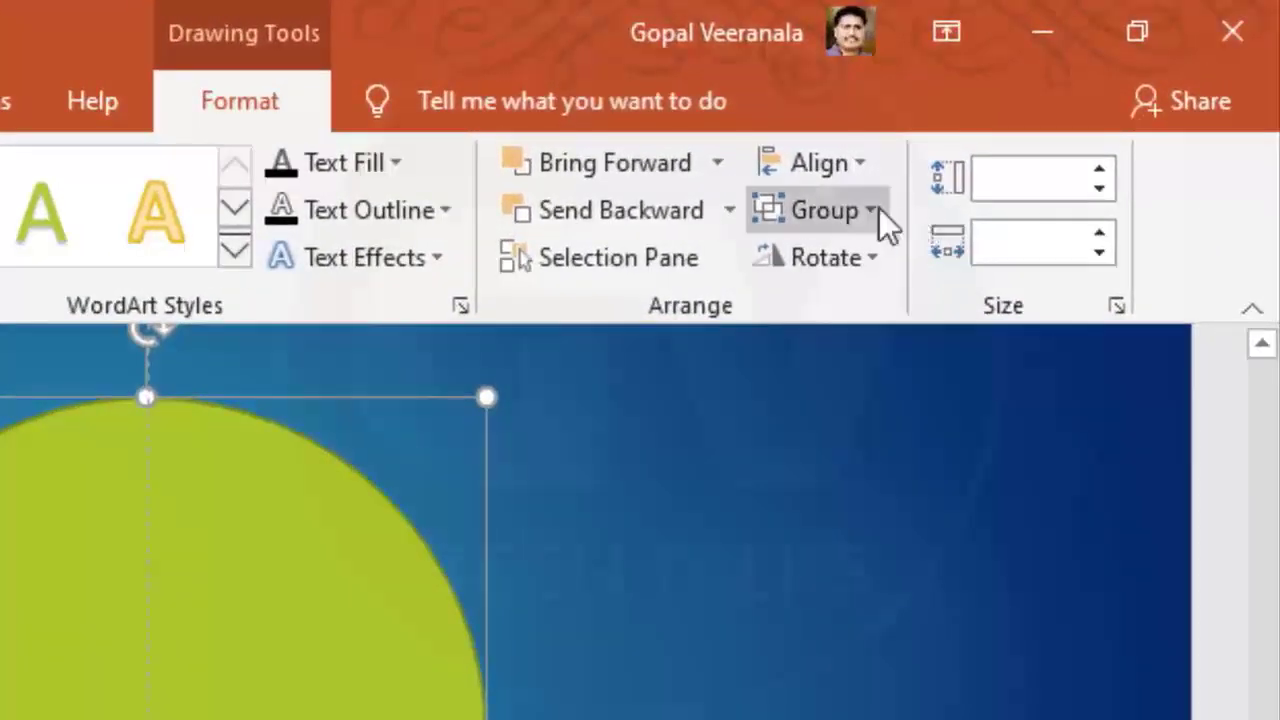
left_click(875, 214)
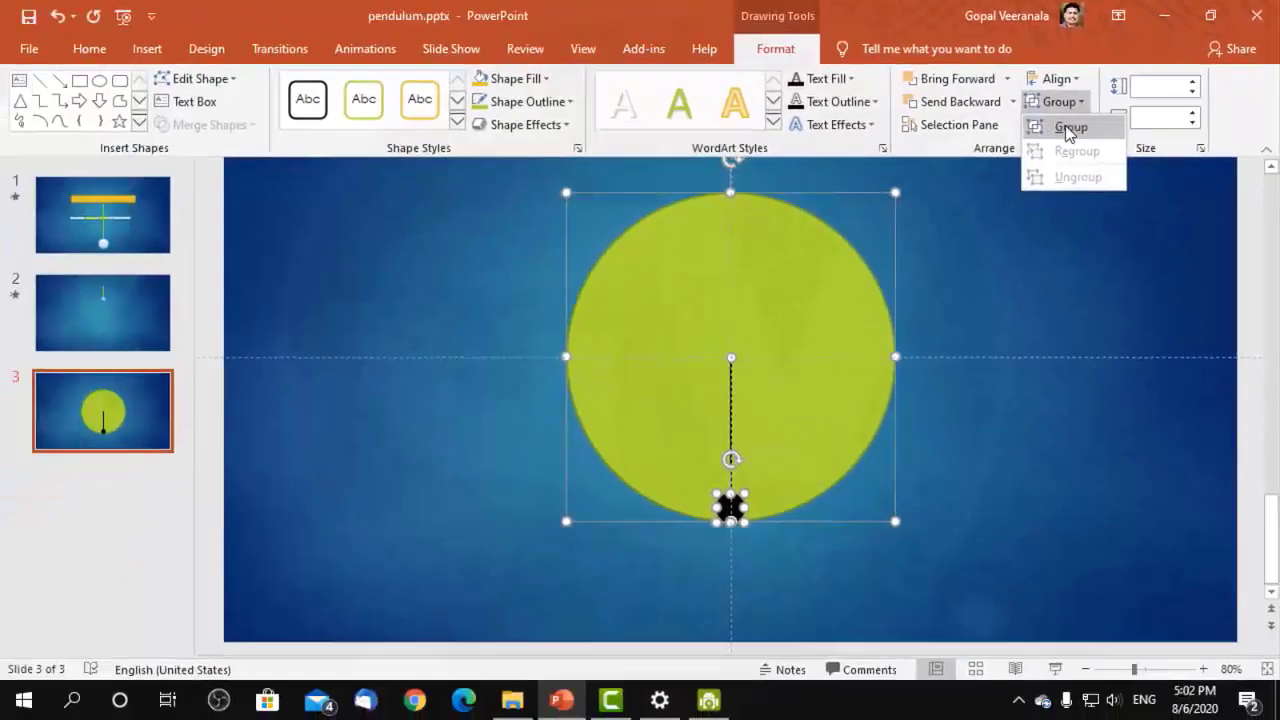
left_click(1068, 128)
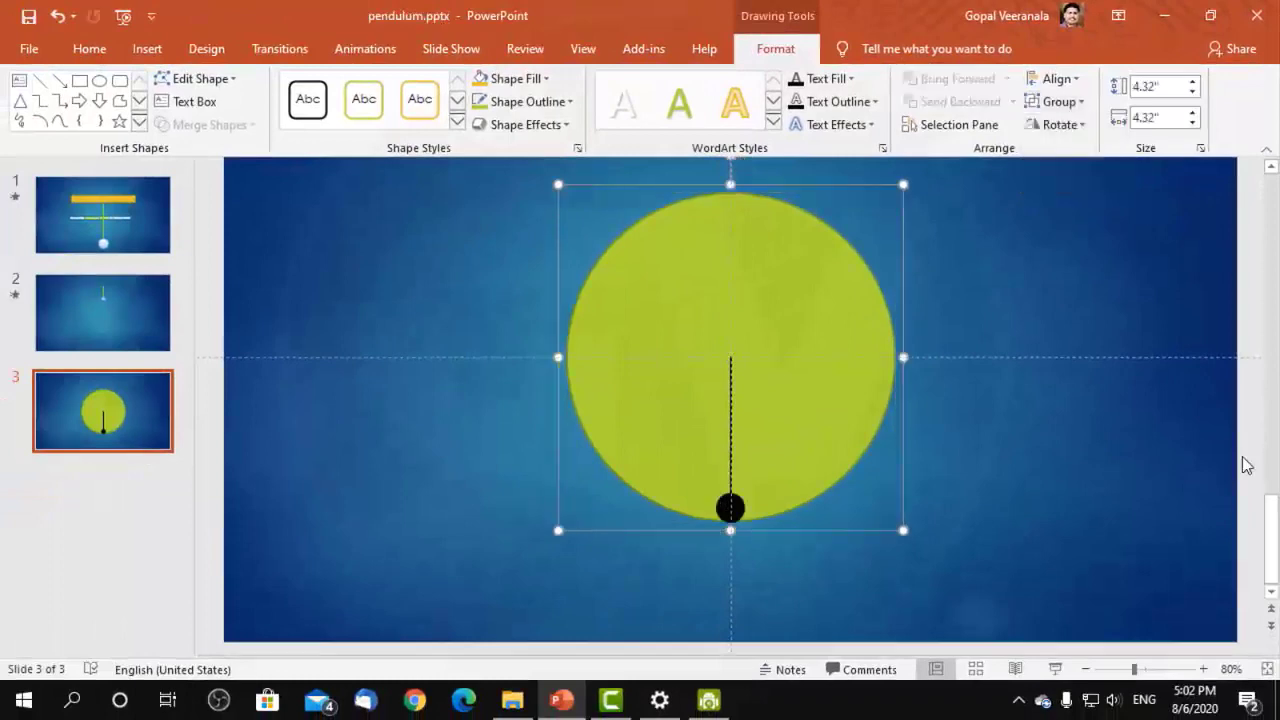
Set the outline colour of the vertical line inside the group to white.
left_click(986, 294)
left_click(729, 508)
left_click(729, 508)
left_click(729, 420)
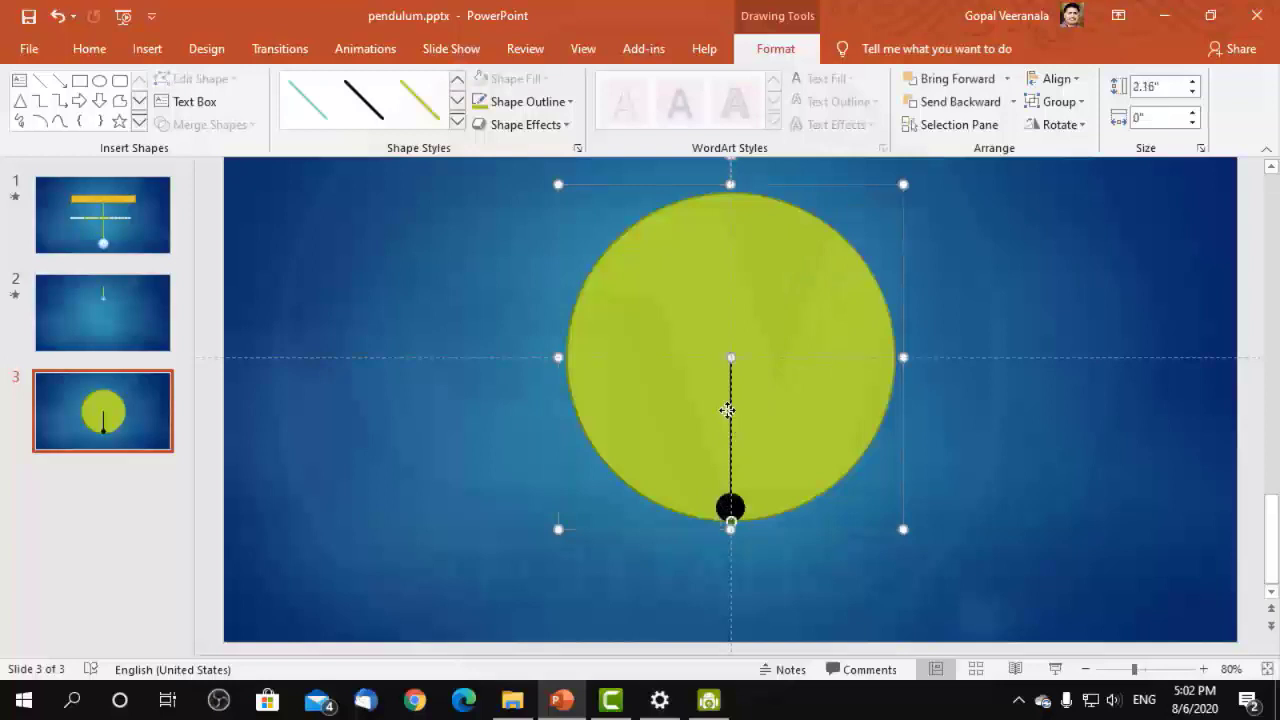
left_click(729, 508)
left_click(729, 403)
left_click(570, 103)
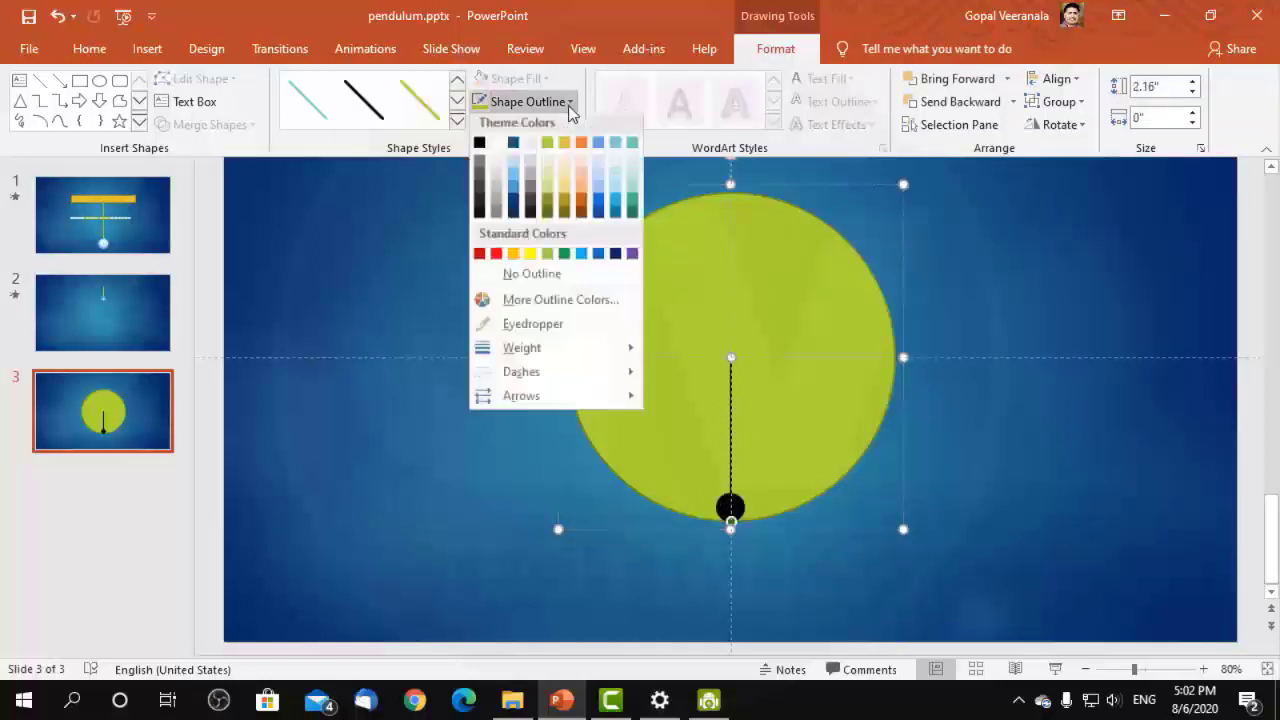
left_click(490, 146)
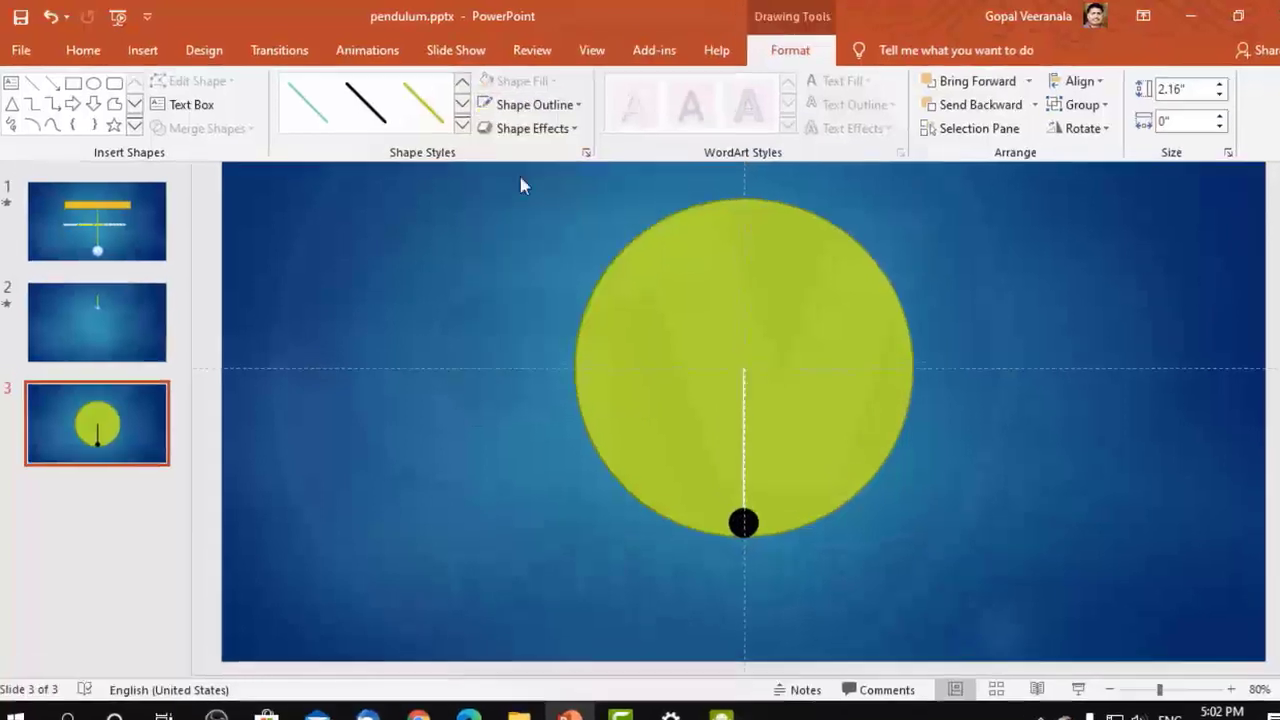
Fill the small circle inside the group with white and reselect the whole group.
left_click(640, 260)
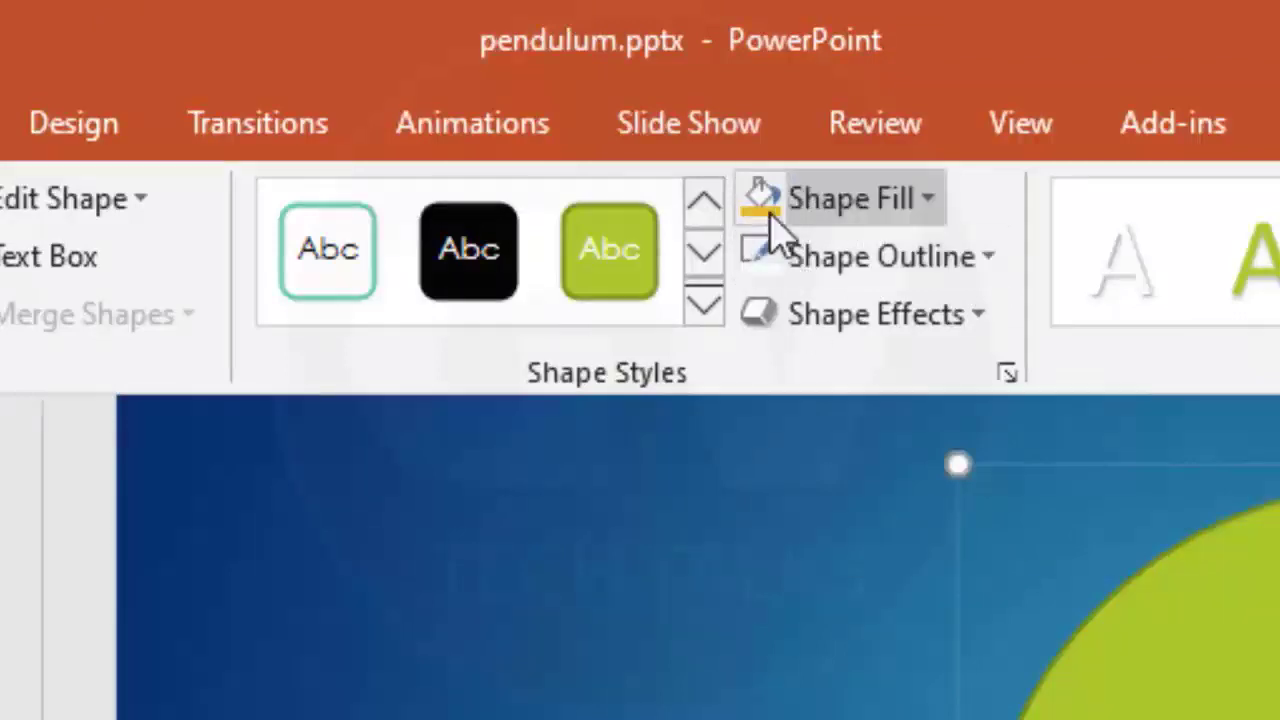
left_click(934, 204)
left_click(803, 312)
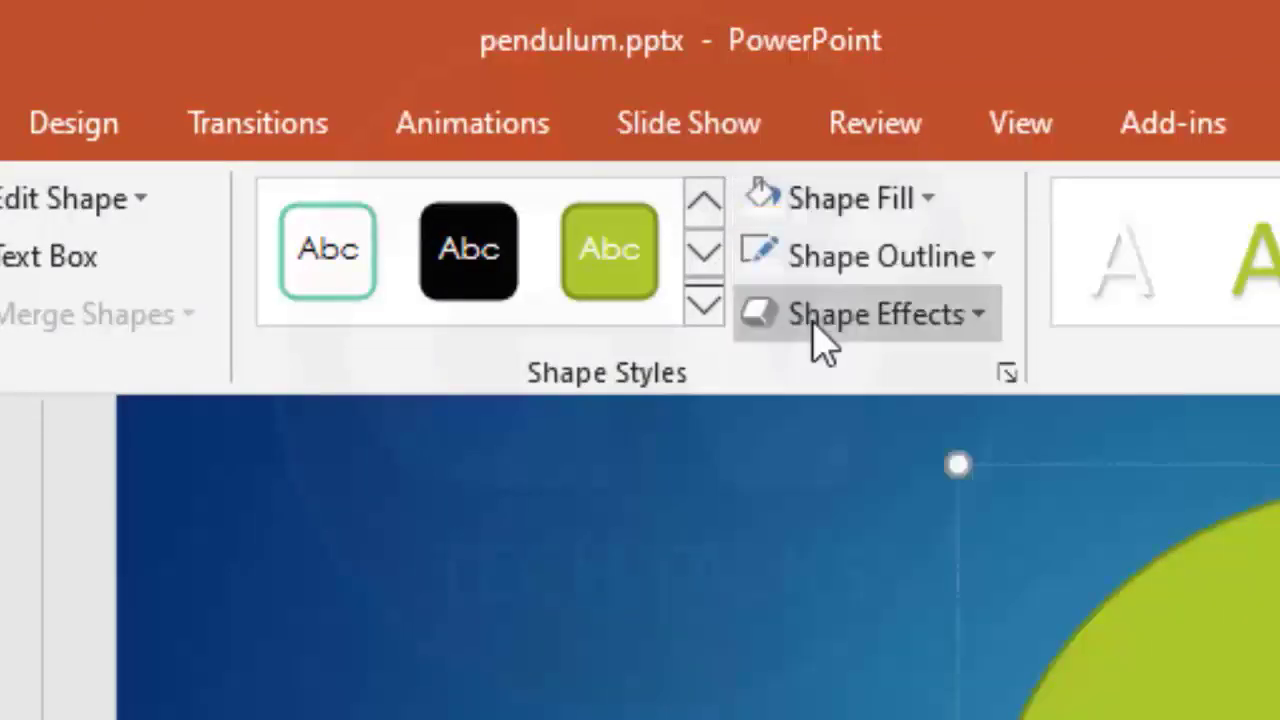
key("Escape")
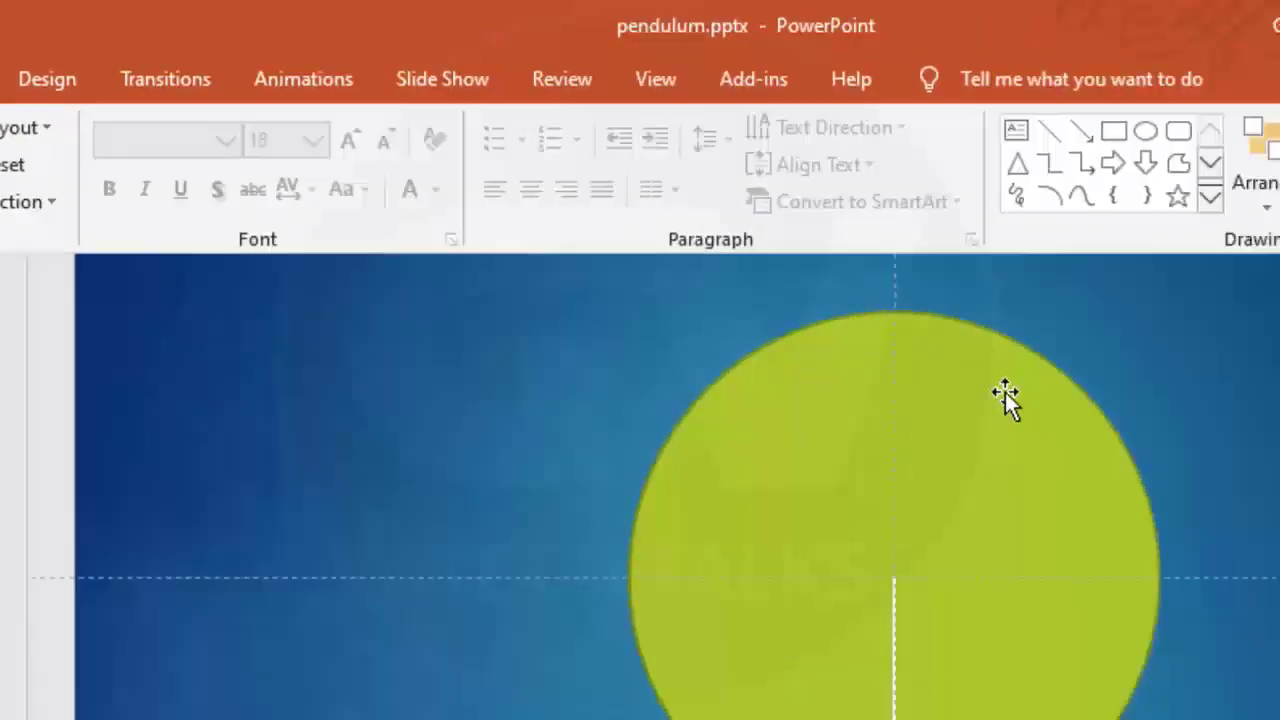
left_click(1003, 394)
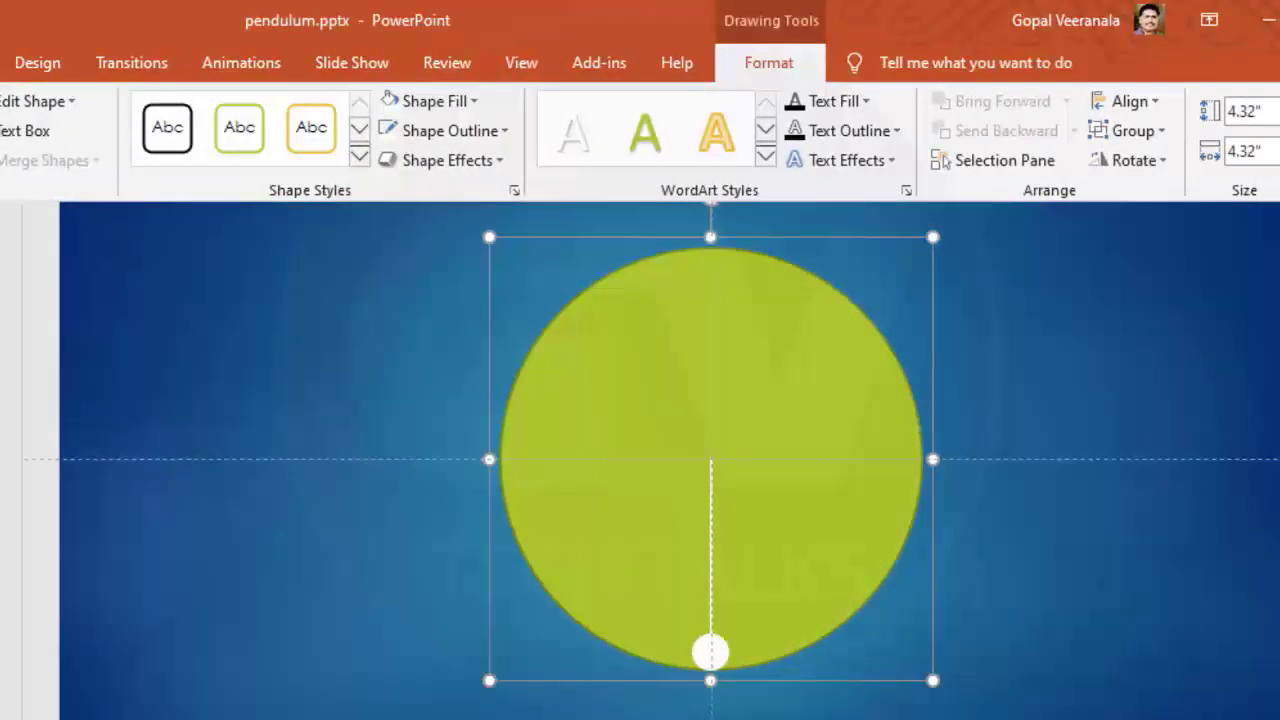
Remove the fill and the outline from the large circle inside the group.
left_click(1163, 398)
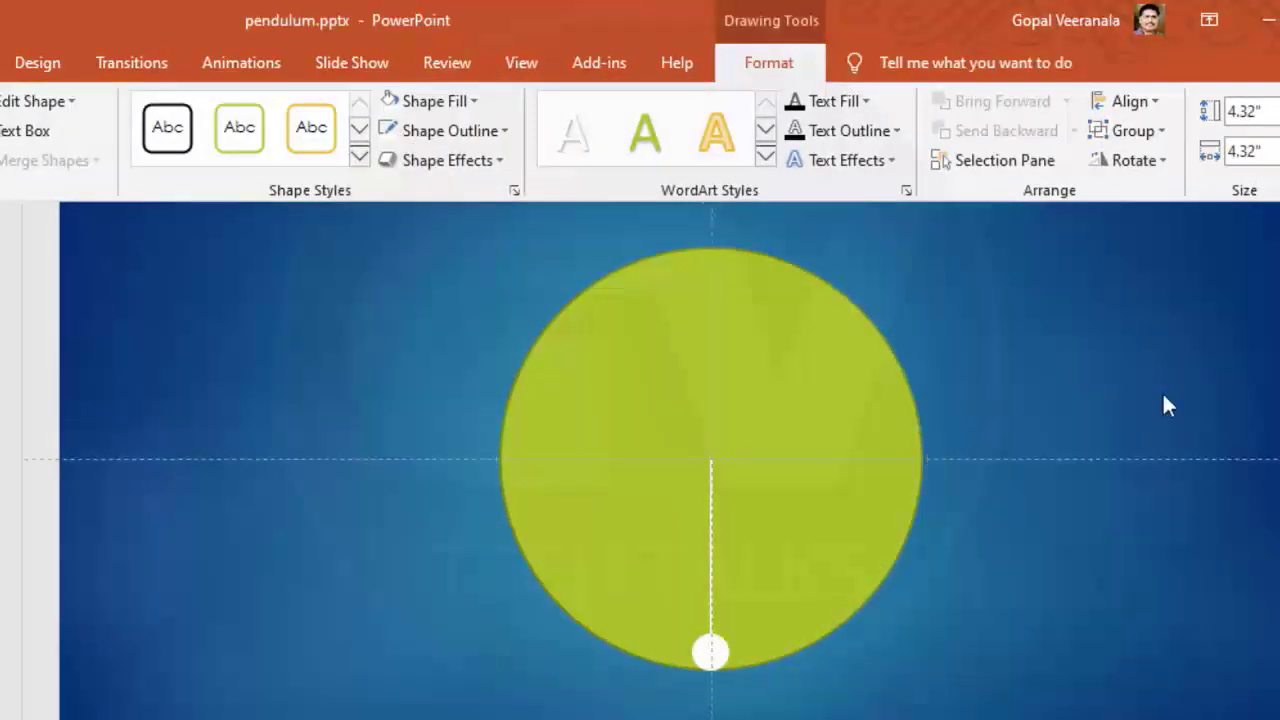
left_click(871, 330)
left_click(871, 331)
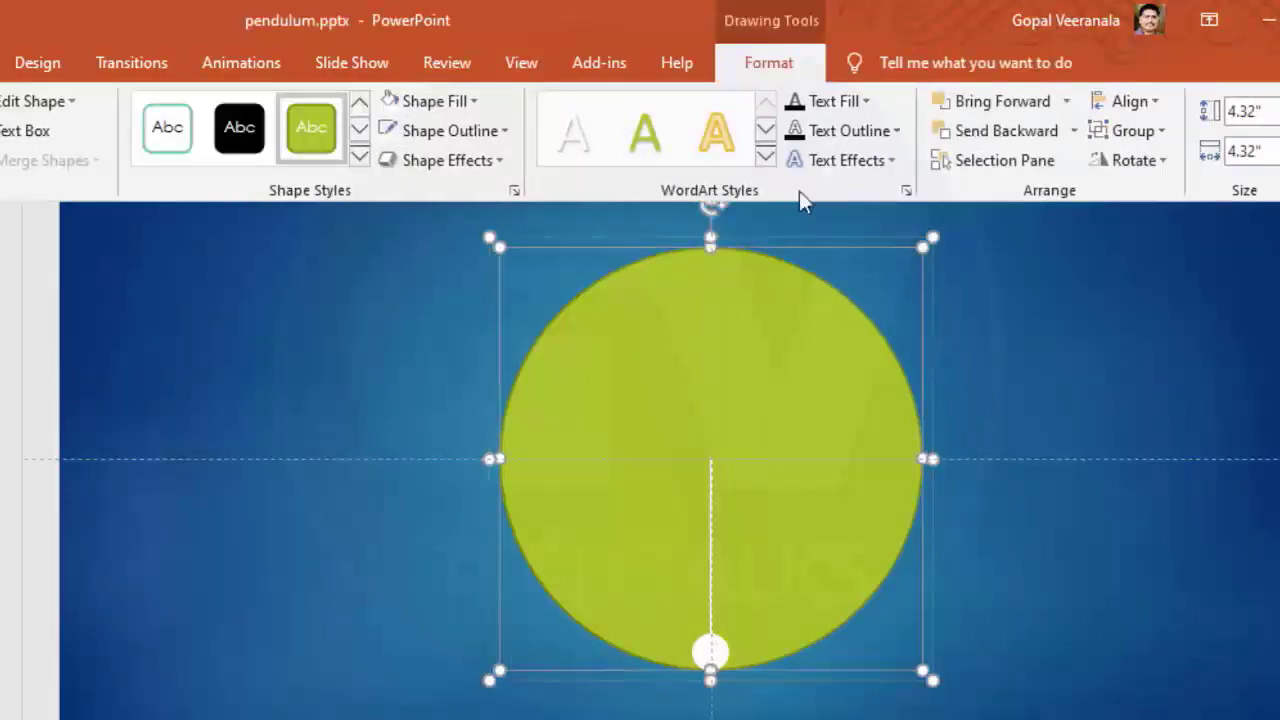
left_click(466, 101)
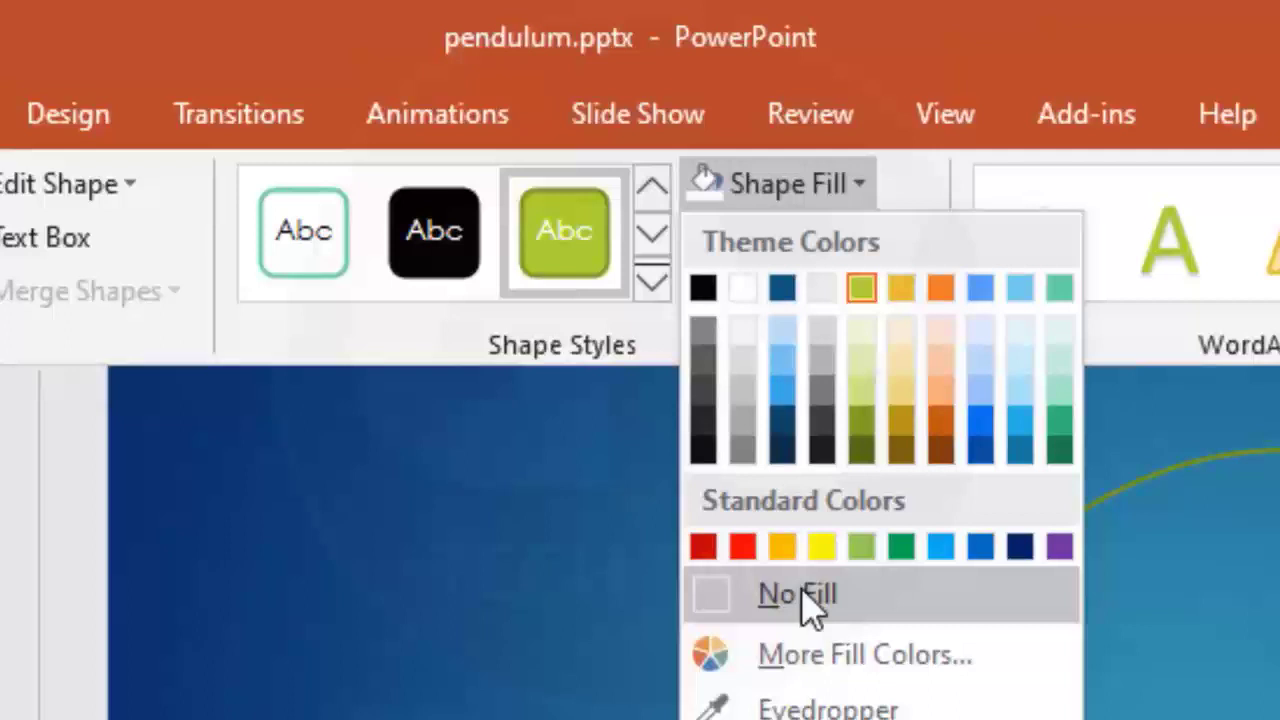
left_click(800, 594)
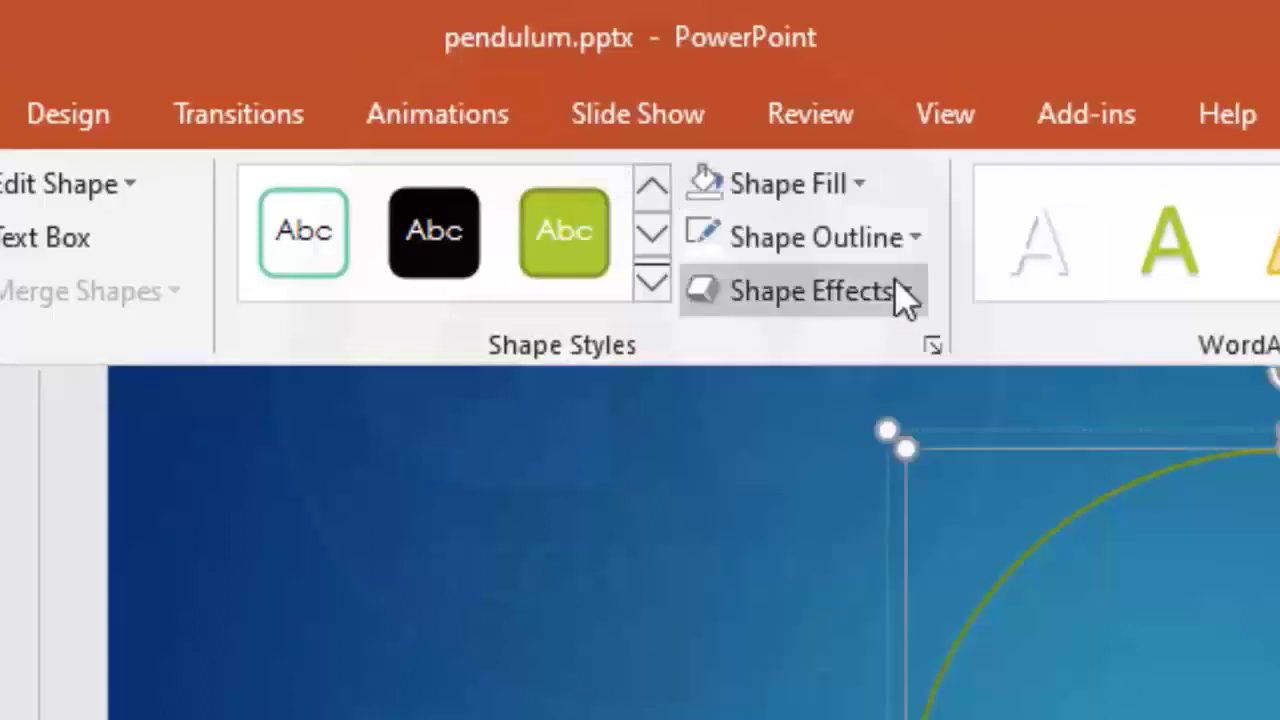
left_click(914, 238)
left_click(787, 650)
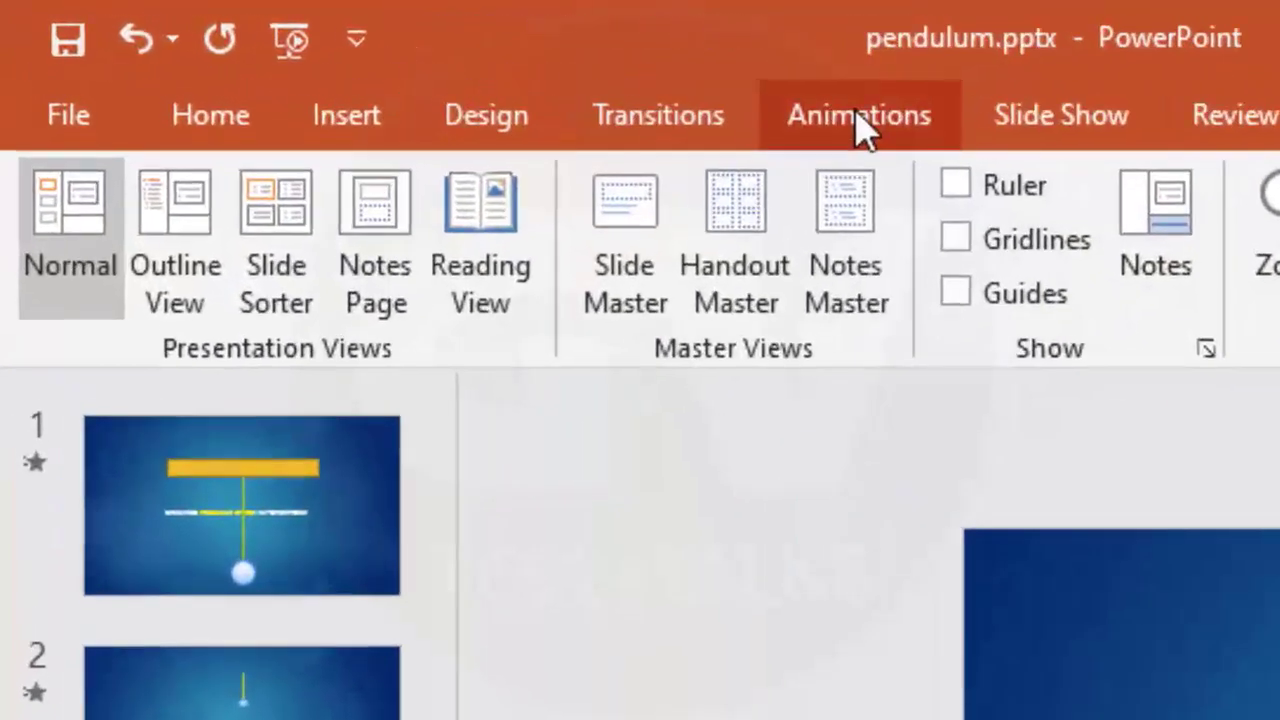
Apply the Spin emphasis animation to the pendulum group.
left_click(365, 54)
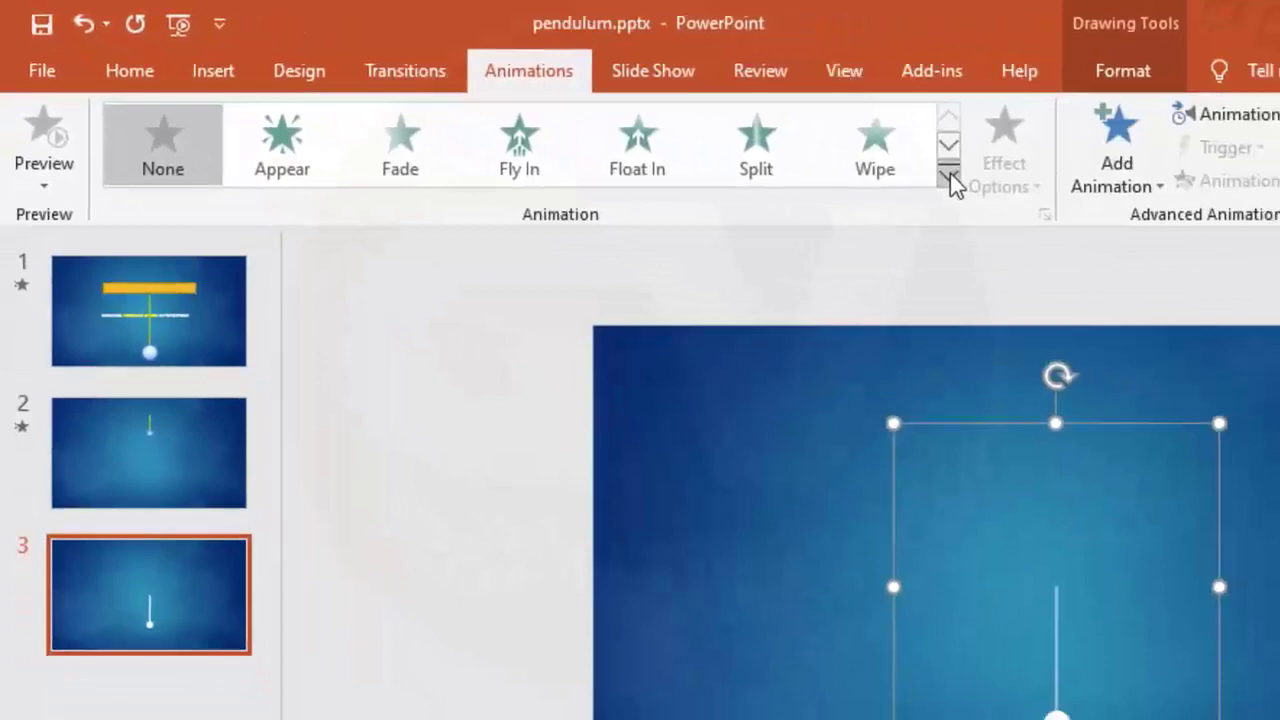
left_click(949, 180)
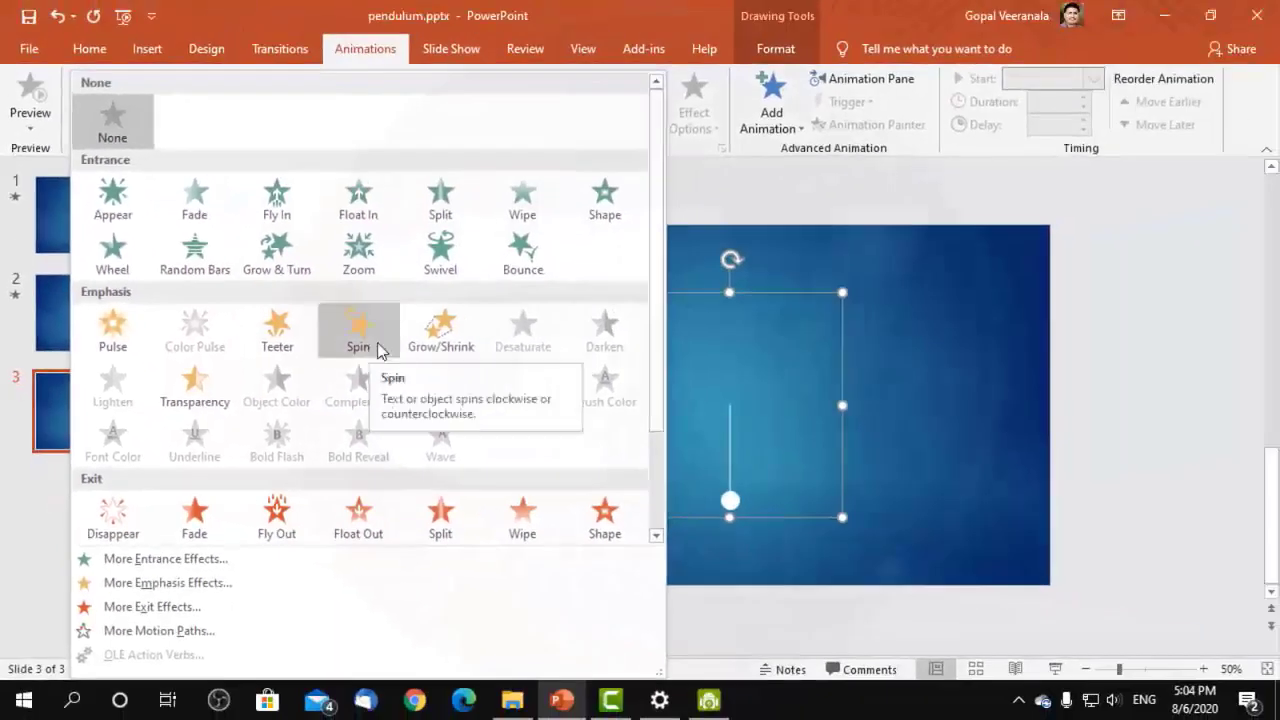
left_click(358, 330)
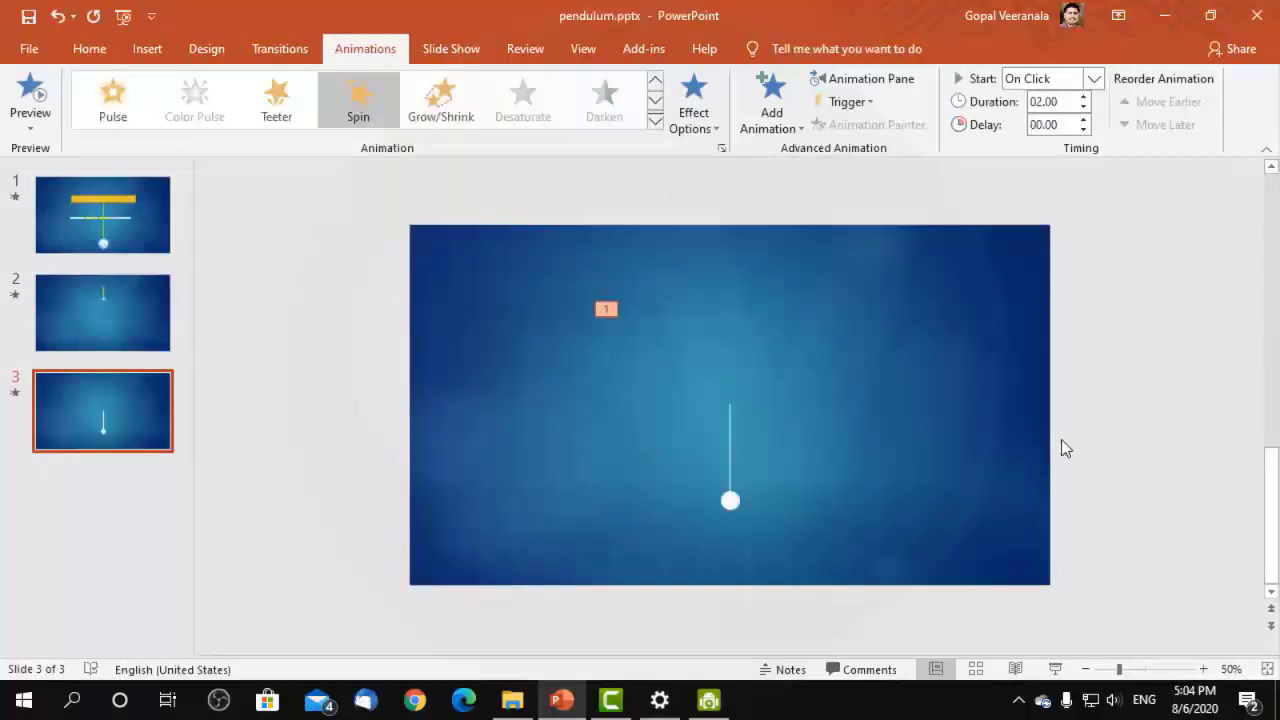
Set the pendulum group's Spin effect to a custom 60° clockwise amount and raise its smooth end to about halfway.
left_click(731, 425)
left_click(870, 82)
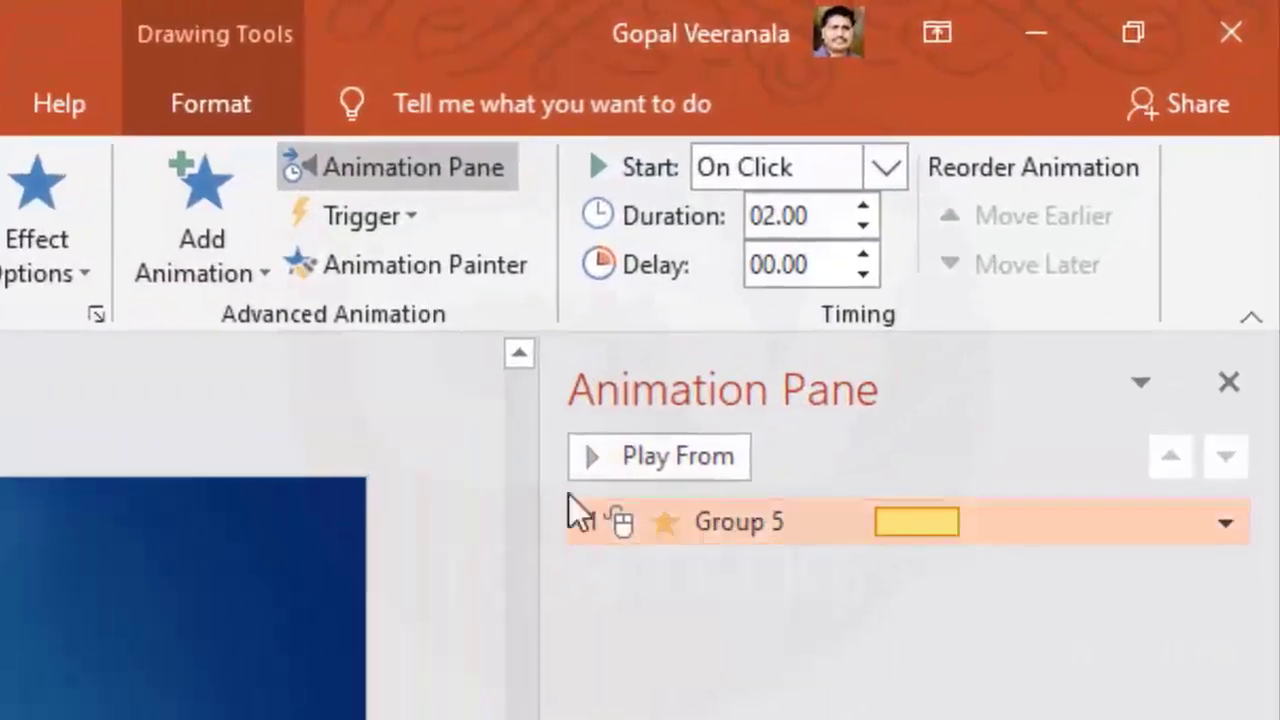
double_click(790, 519)
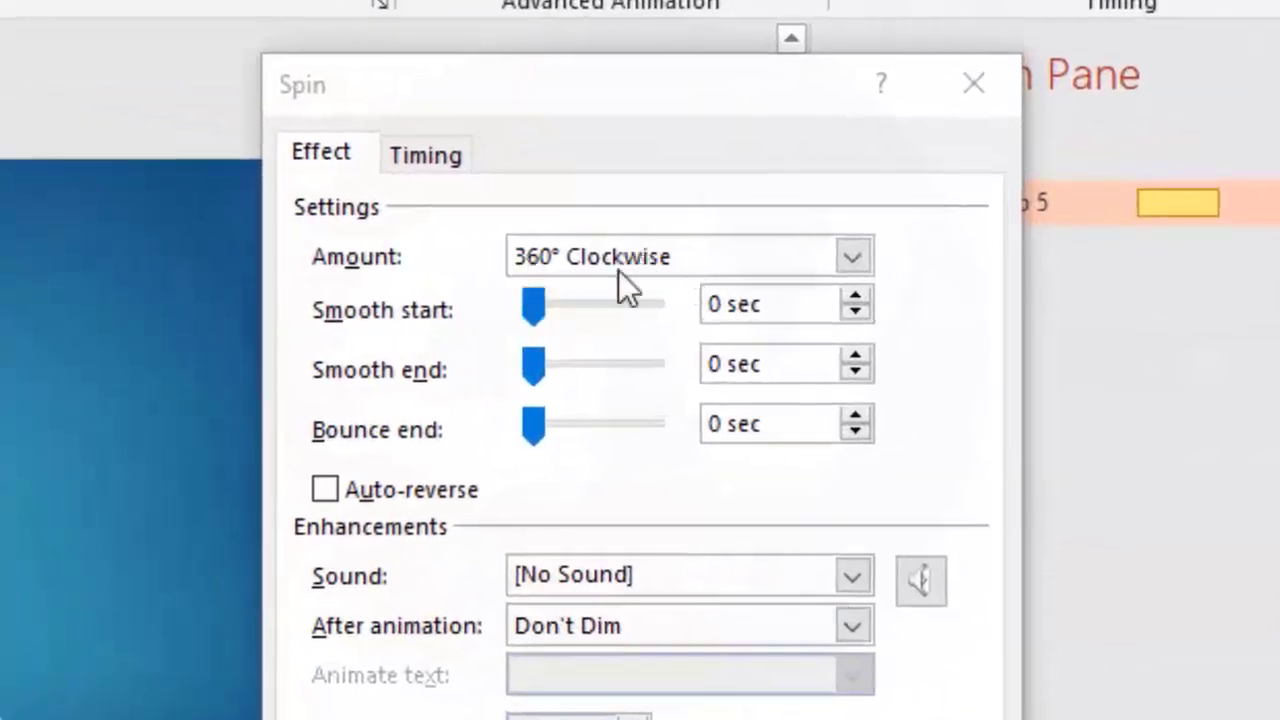
left_click(736, 258)
key("Delete")
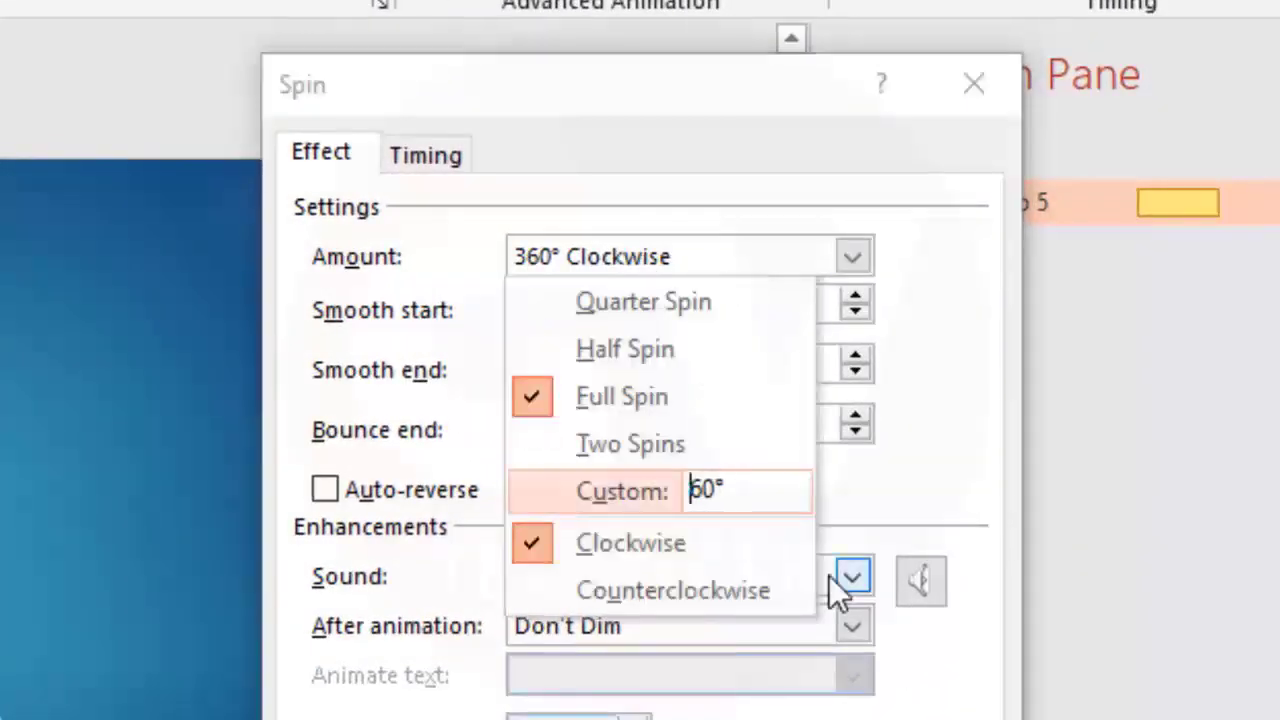
left_click(660, 553)
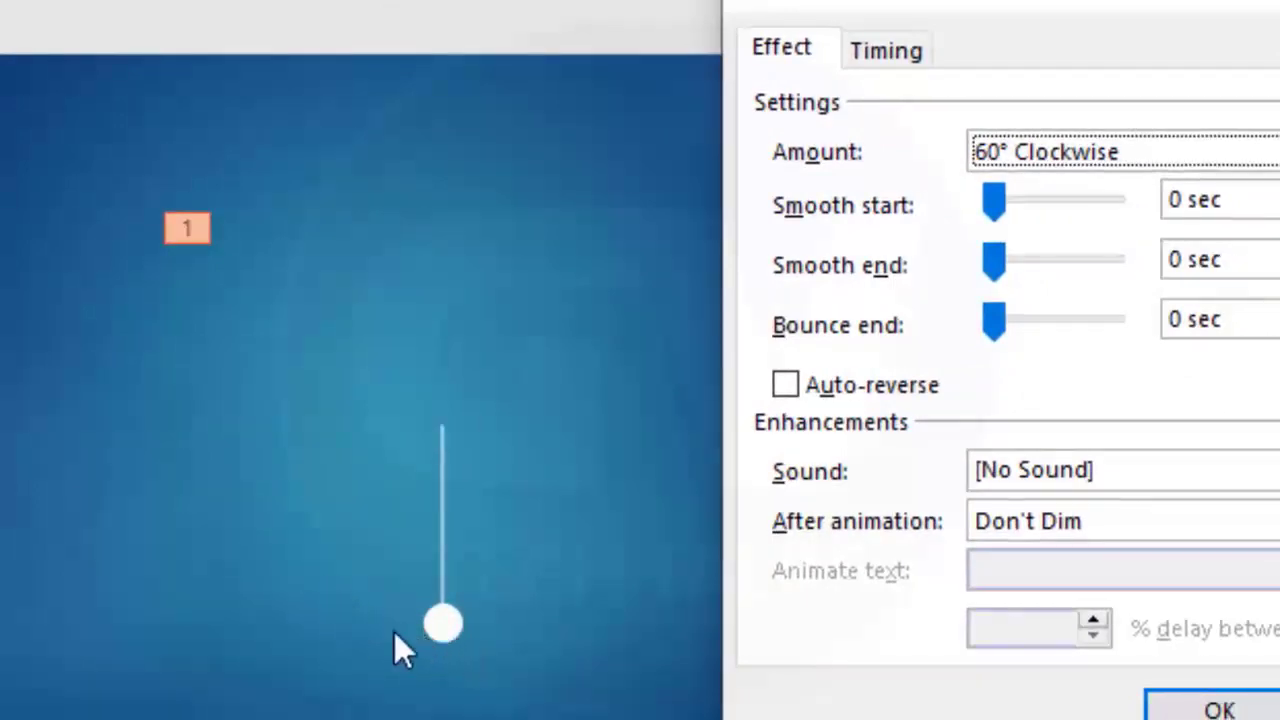
left_click_drag(990, 255, 1055, 266)
left_click(1168, 704)
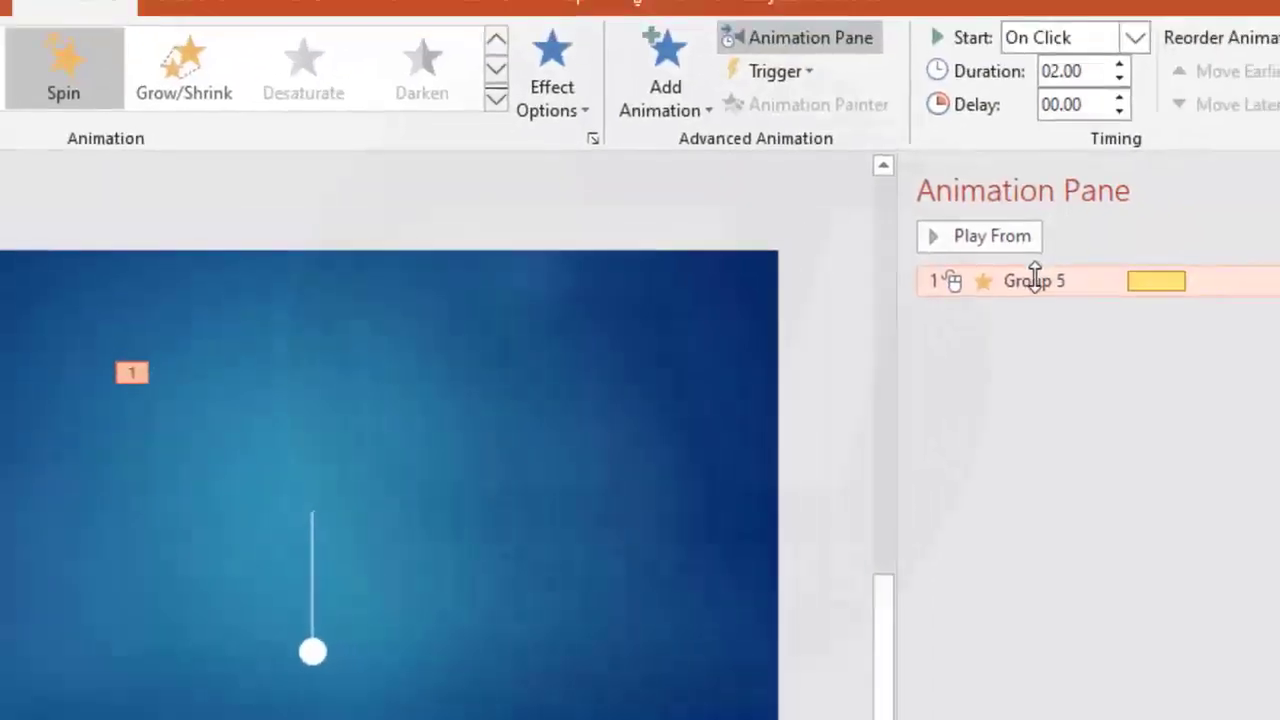
Turn on auto-reverse for the 60° clockwise Spin effect.
double_click(1035, 280)
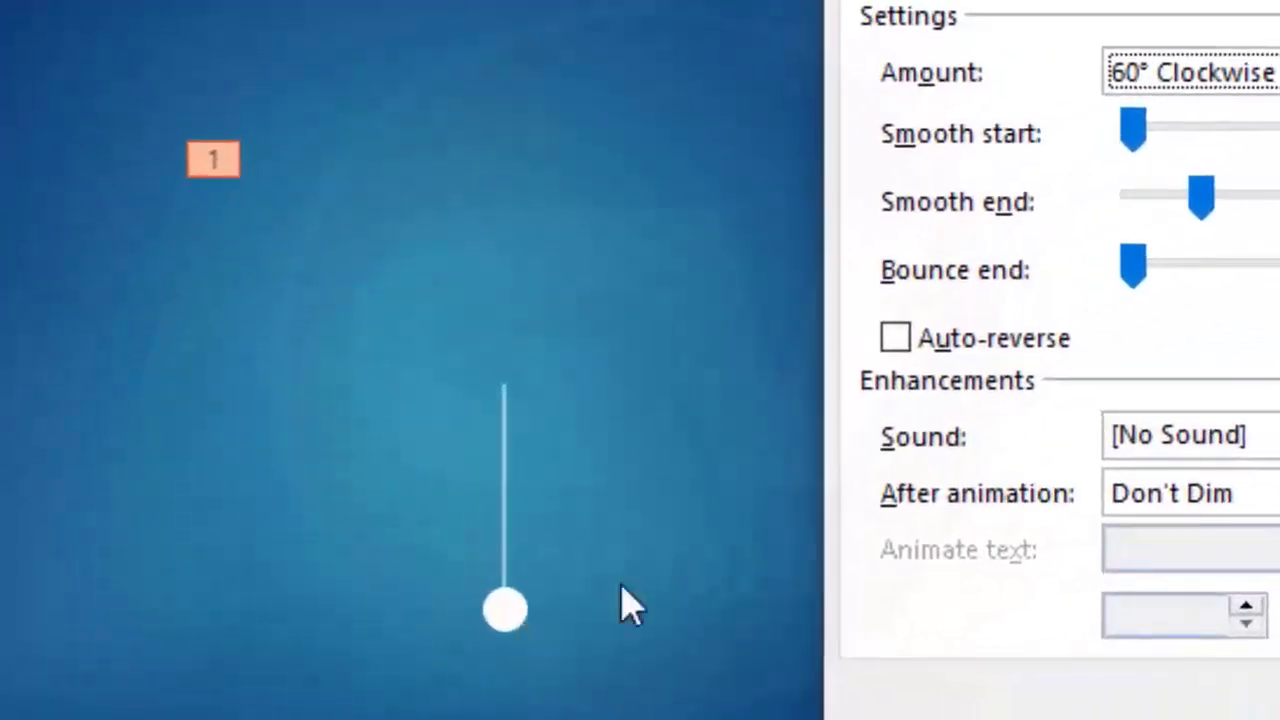
left_click(1006, 338)
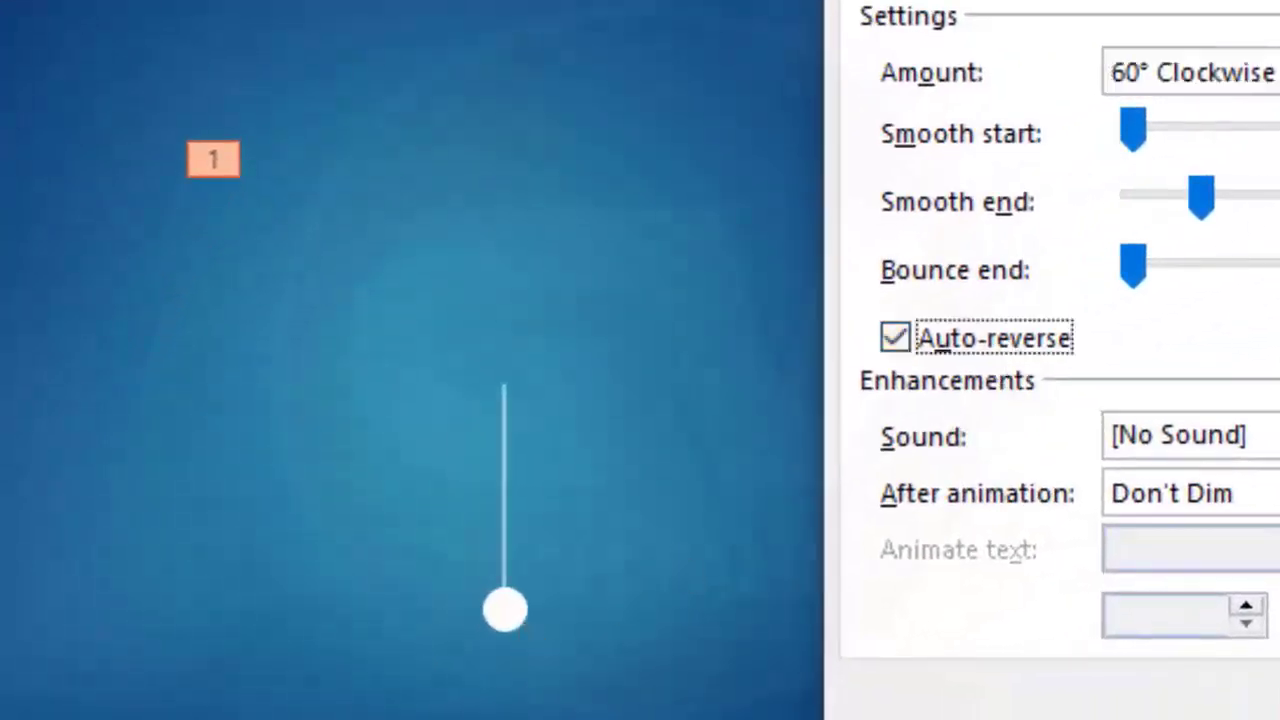
key("Return")
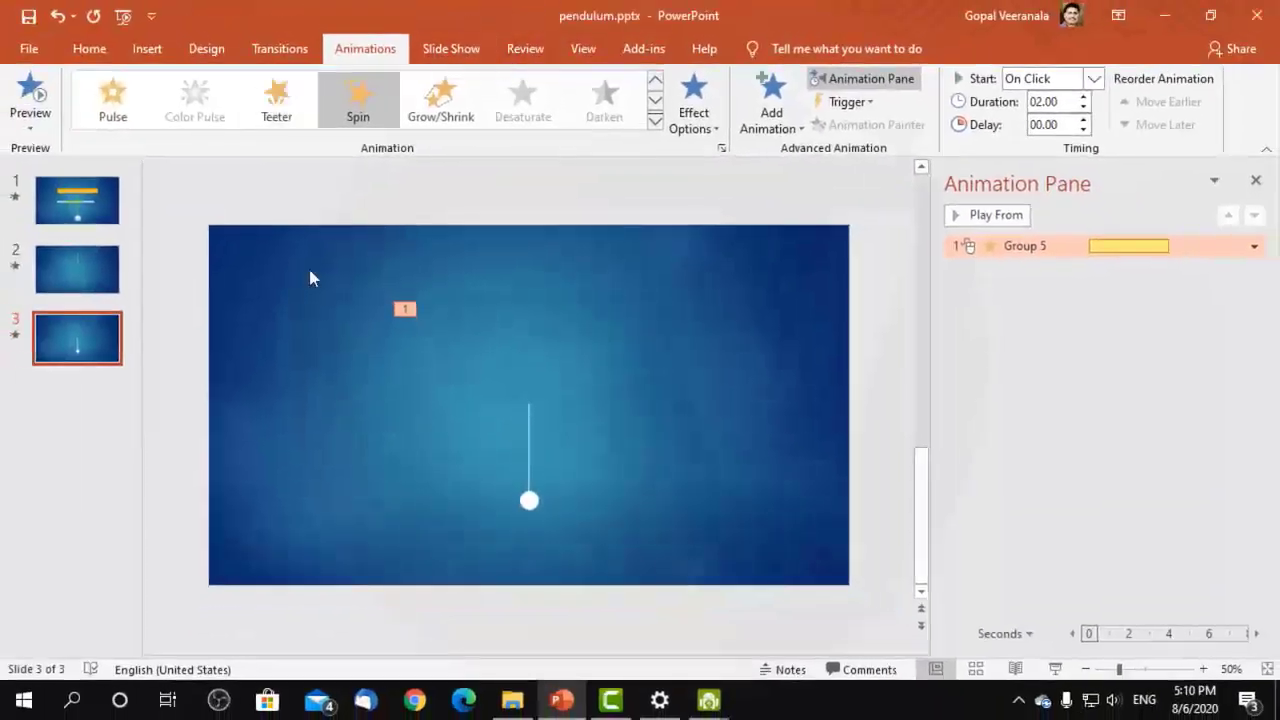
Add a second Spin emphasis animation to the pendulum group, keeping the first one.
left_click(529, 505)
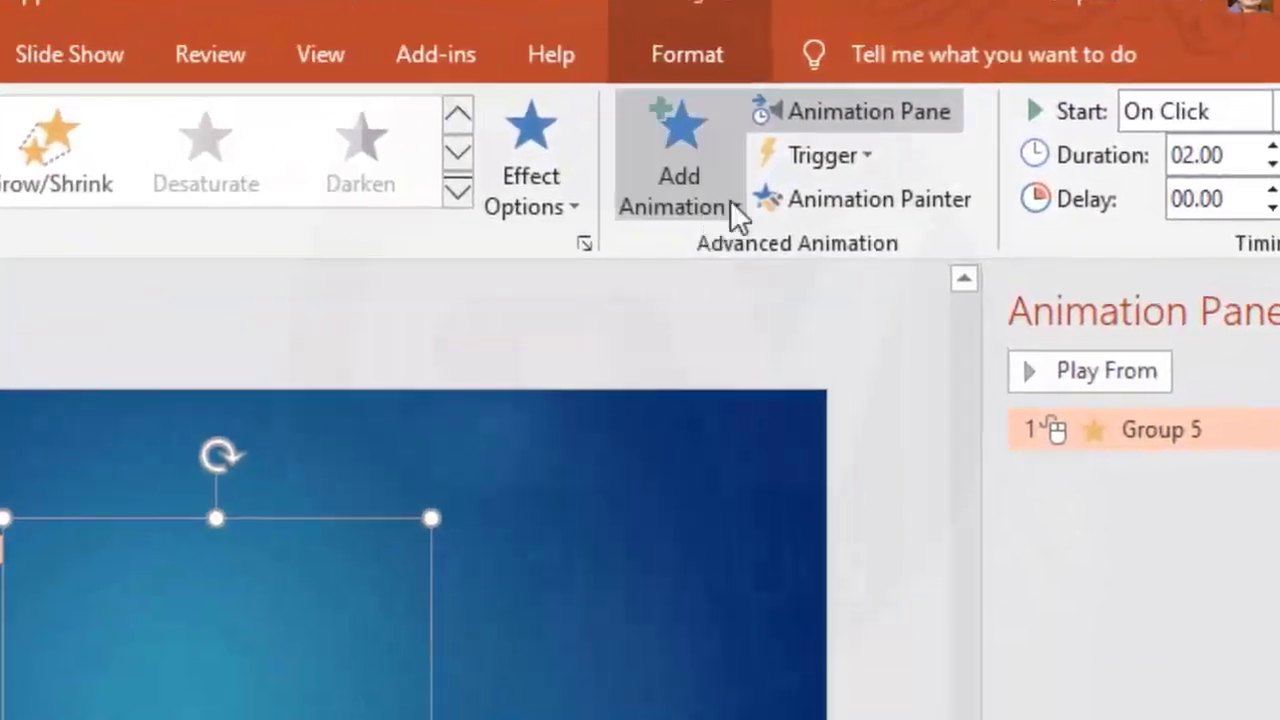
left_click(730, 199)
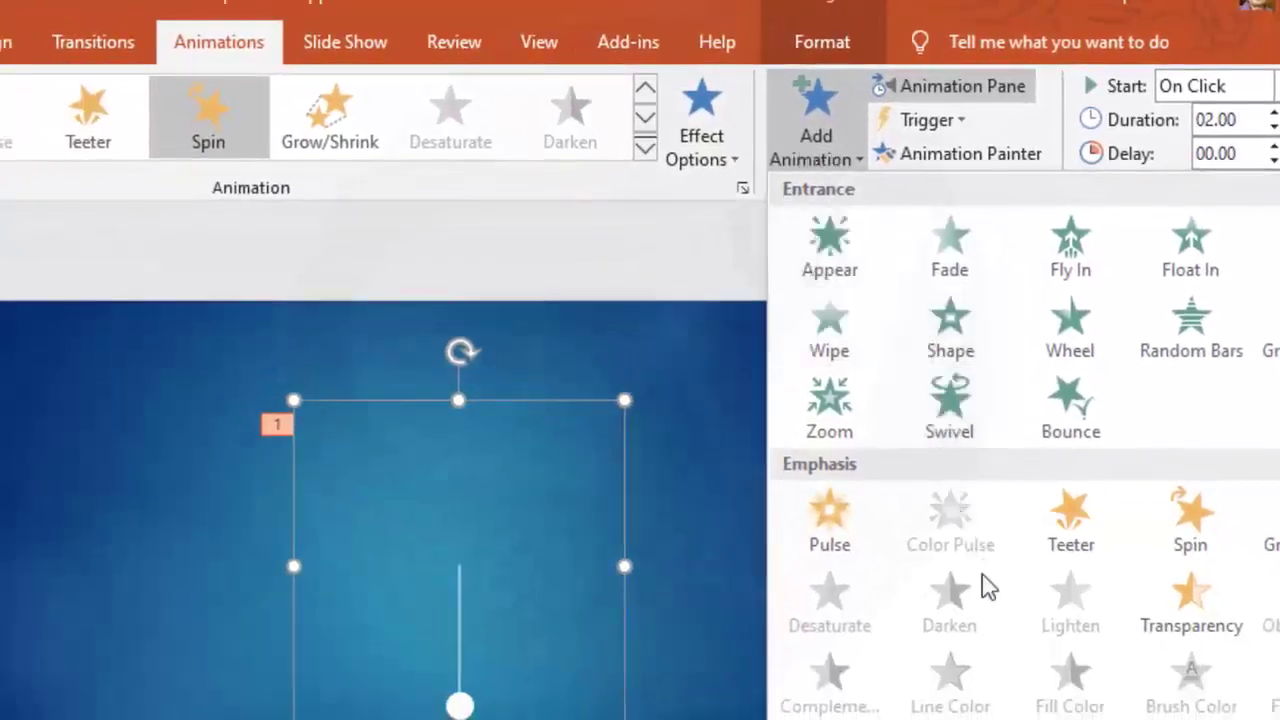
left_click(1193, 545)
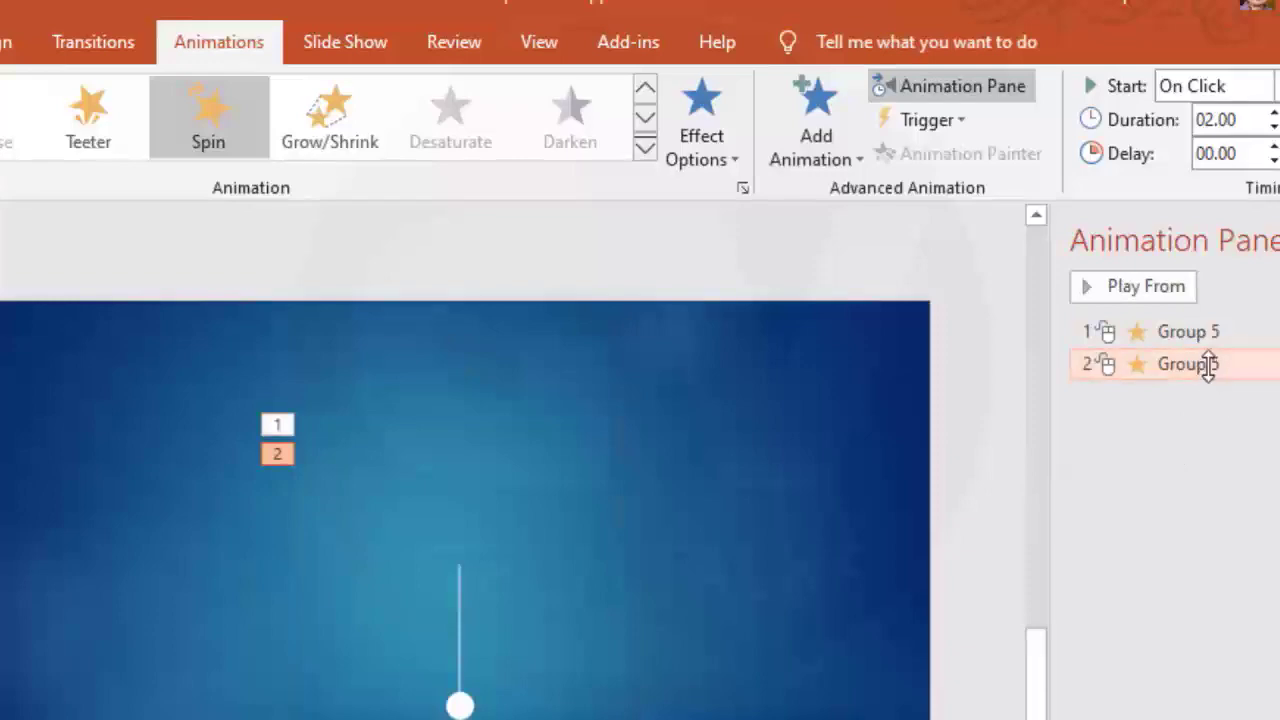
Set the second Spin effect to 60° counterclockwise with a 1 sec smooth end and auto-reverse.
double_click(1208, 365)
left_click(905, 390)
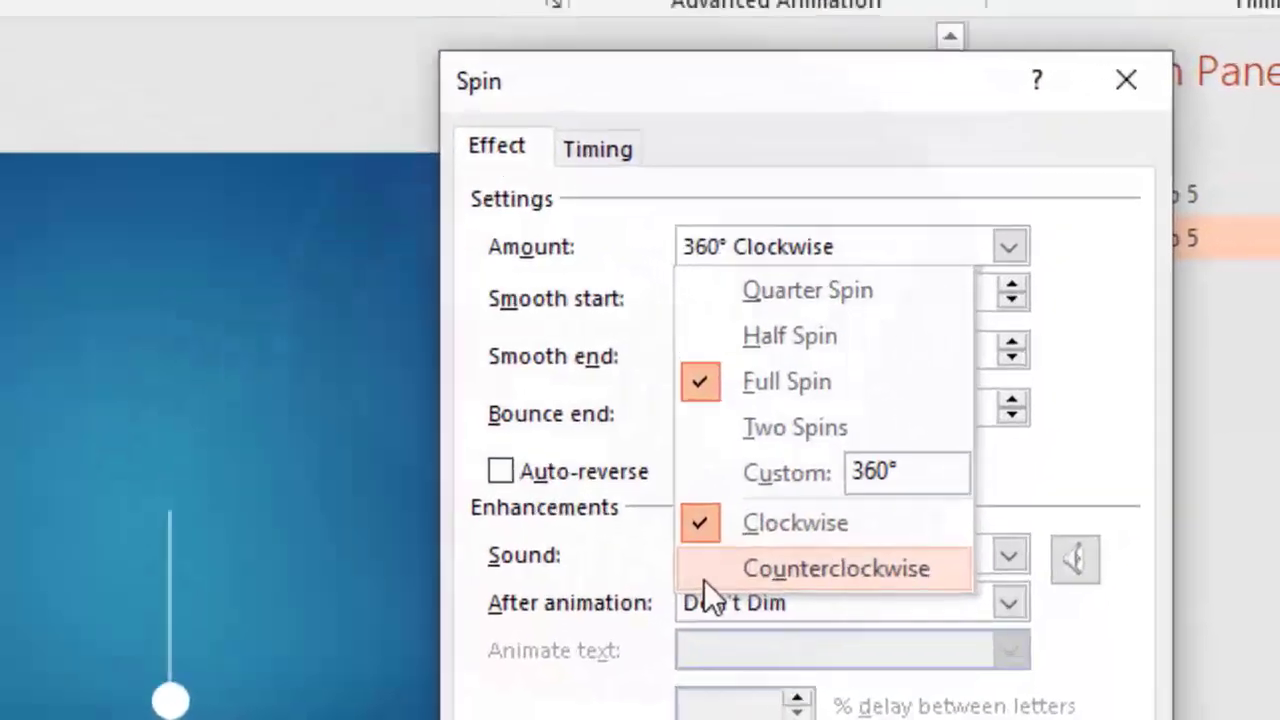
left_click(704, 579)
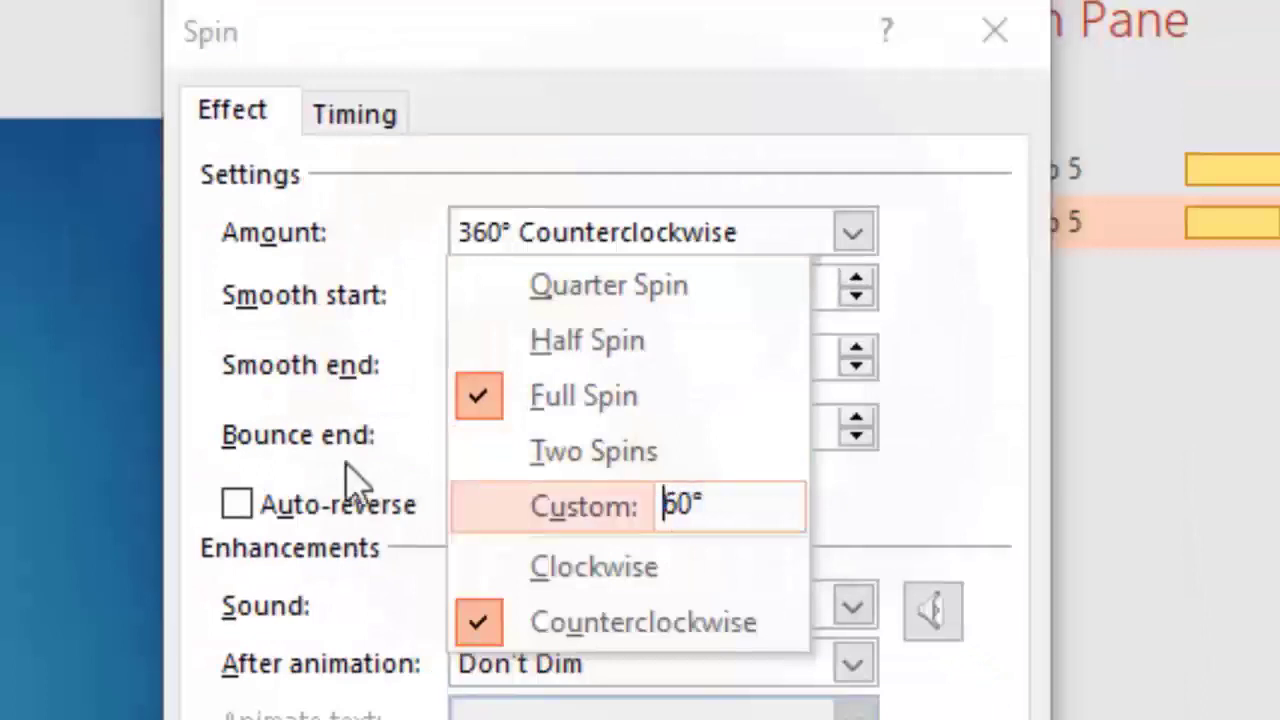
left_click(897, 523)
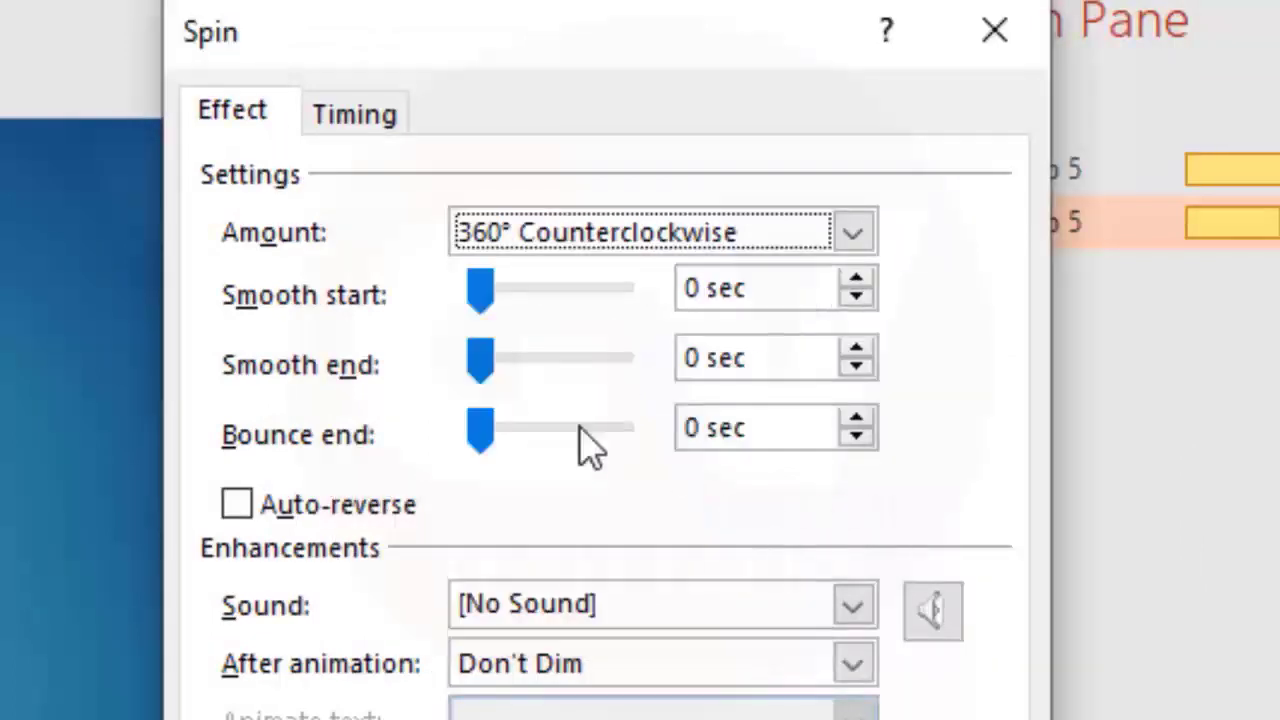
left_click_drag(485, 368, 551, 370)
left_click(270, 505)
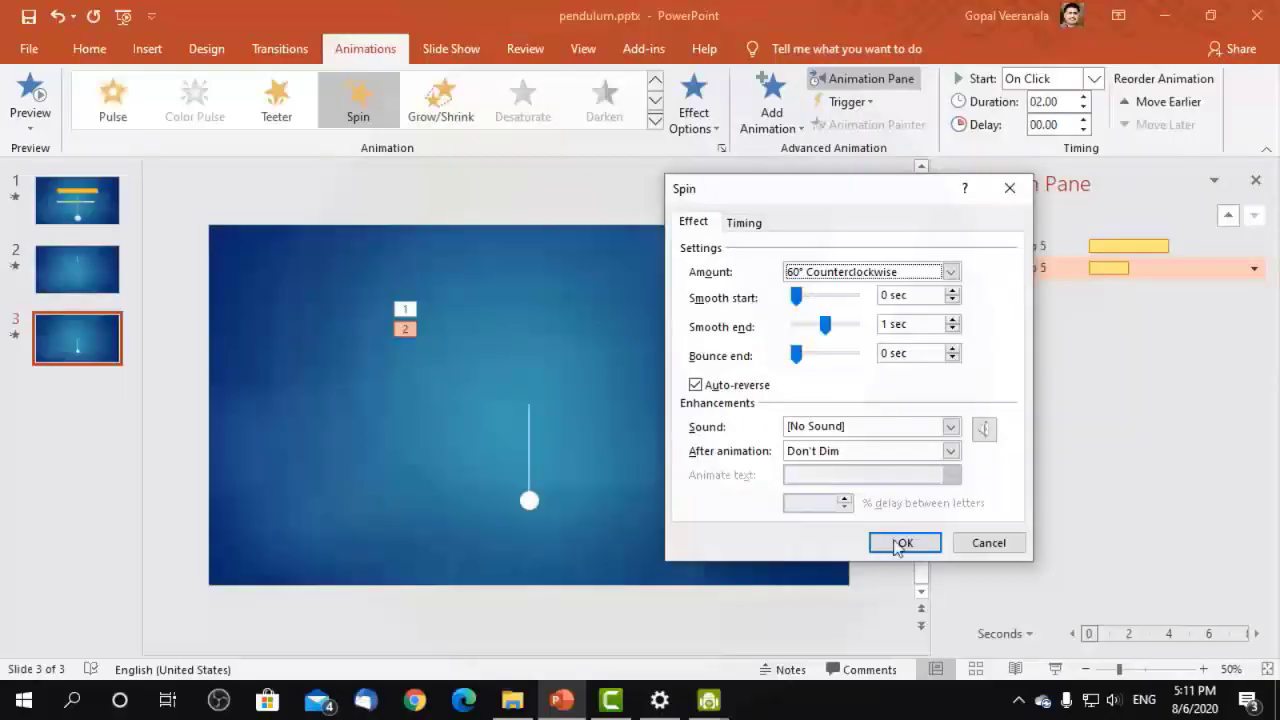
left_click(900, 543)
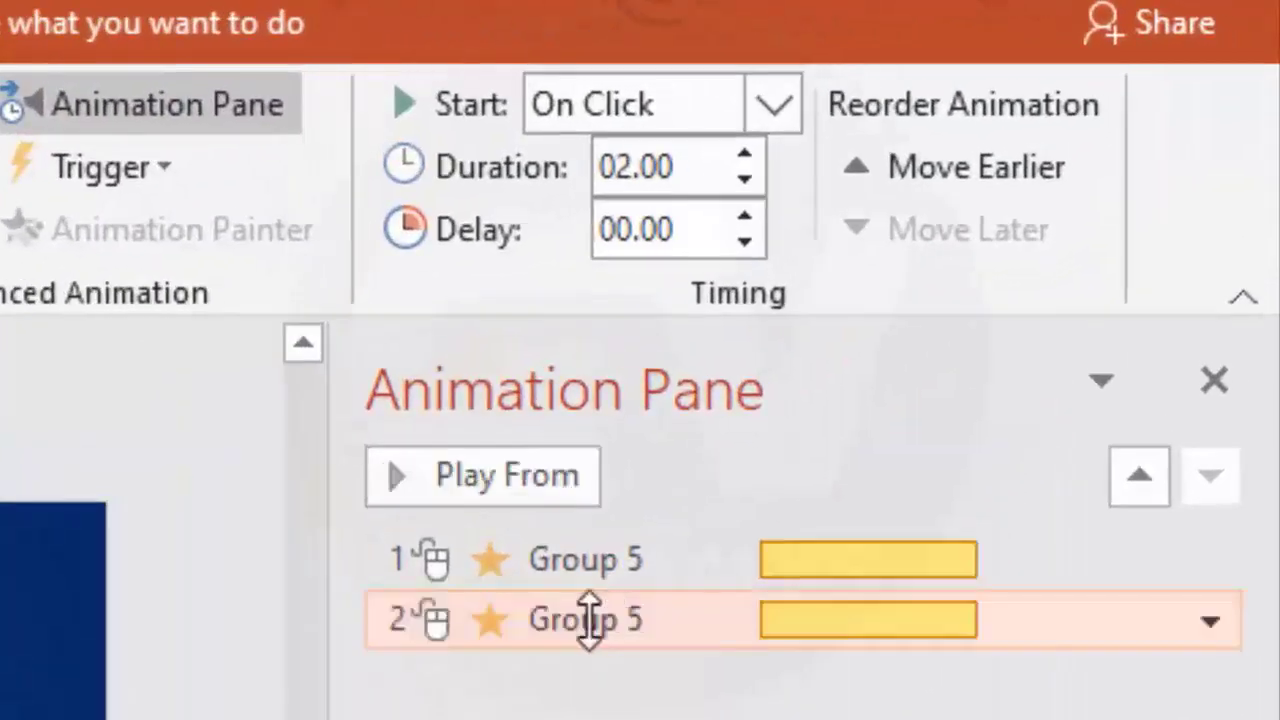
Set the second Spin effect to start After Previous.
left_click(590, 620)
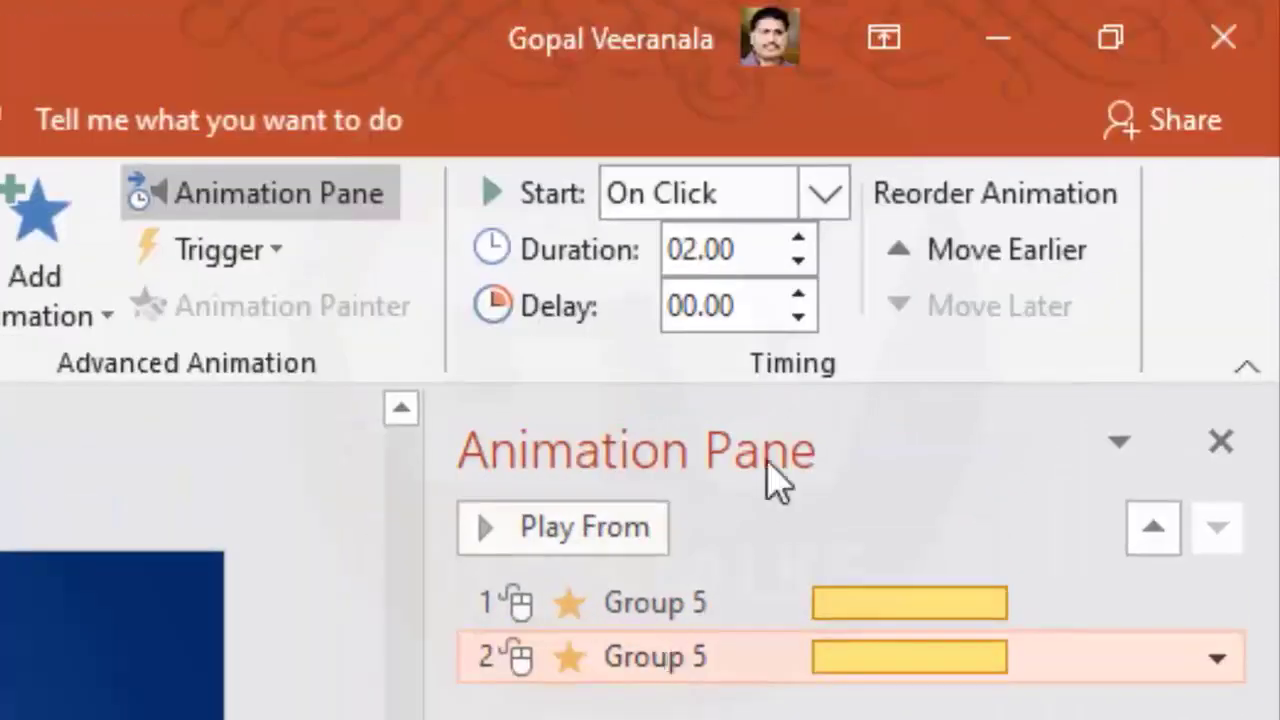
left_click(775, 104)
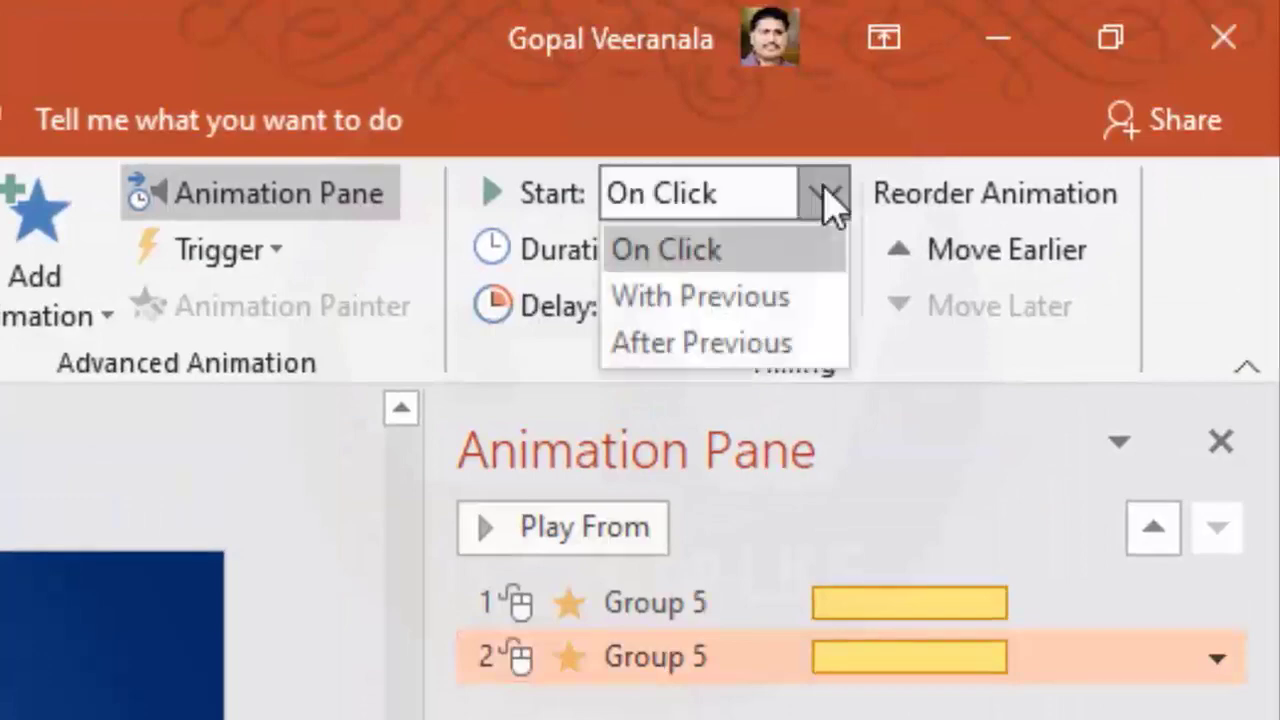
left_click(797, 343)
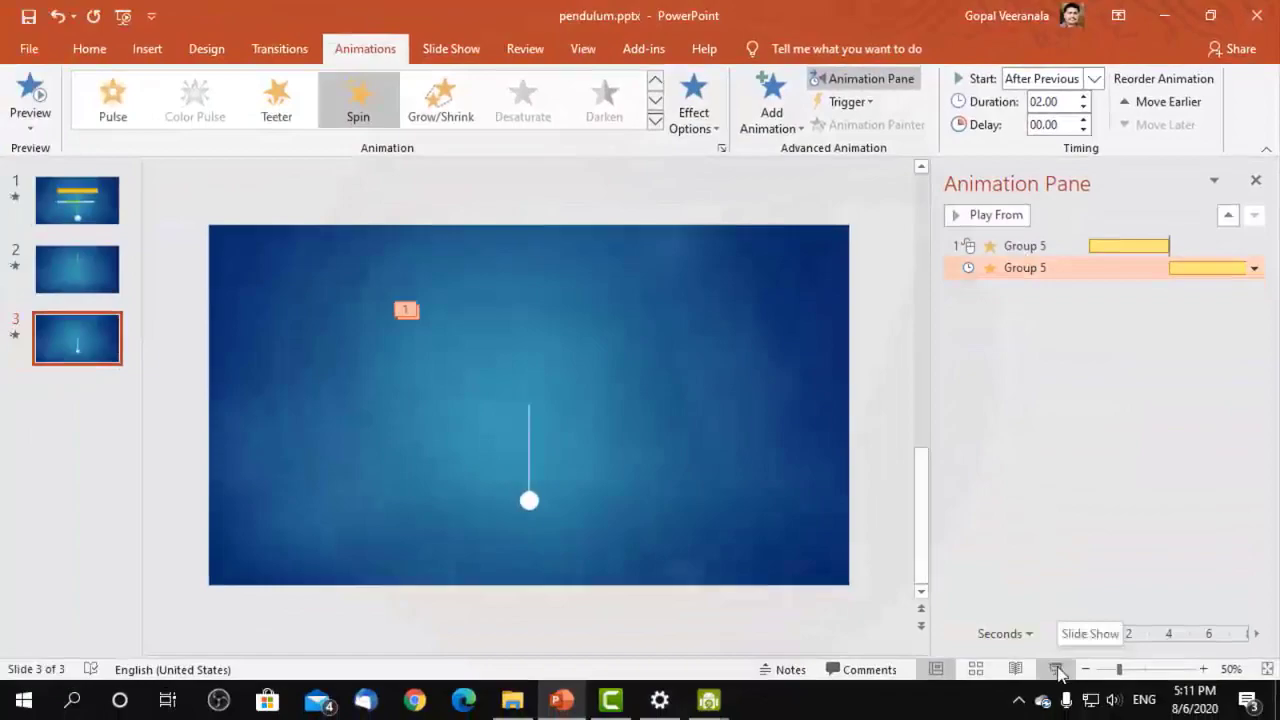
Play slide 3 as a slide show to check the pendulum's swing, and return to editing.
left_click(1057, 669)
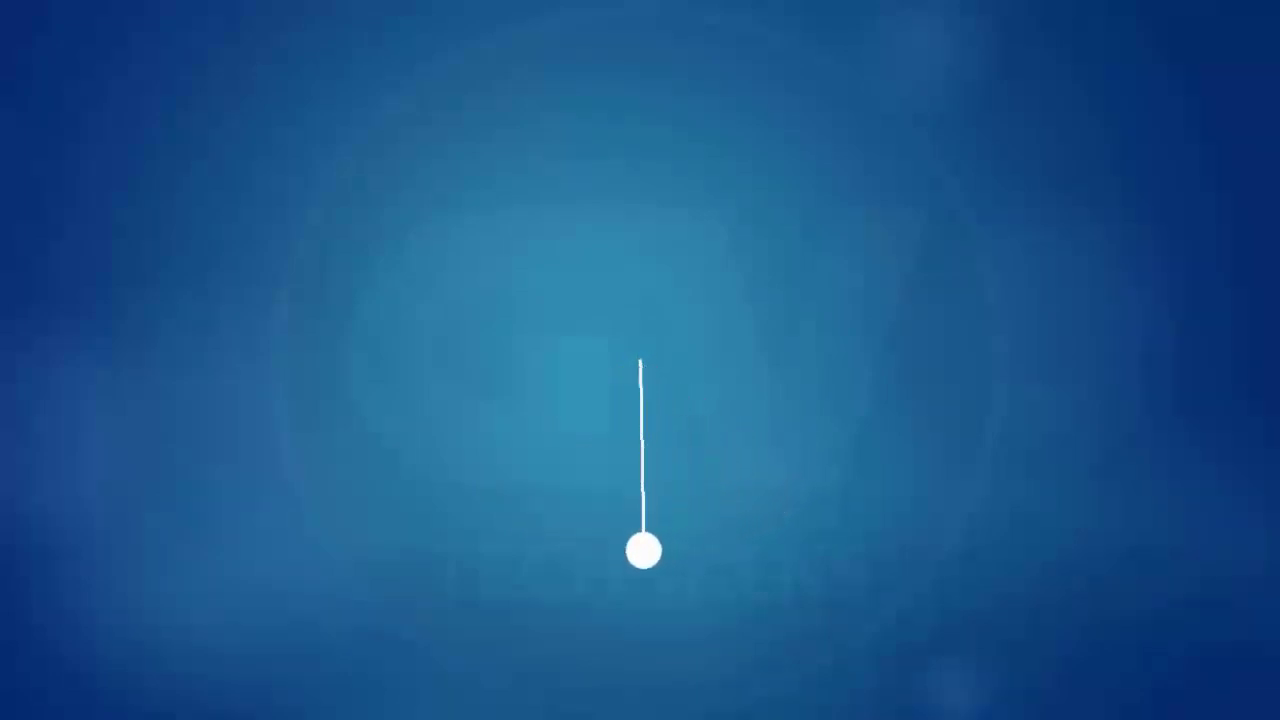
key("space")
key("space")
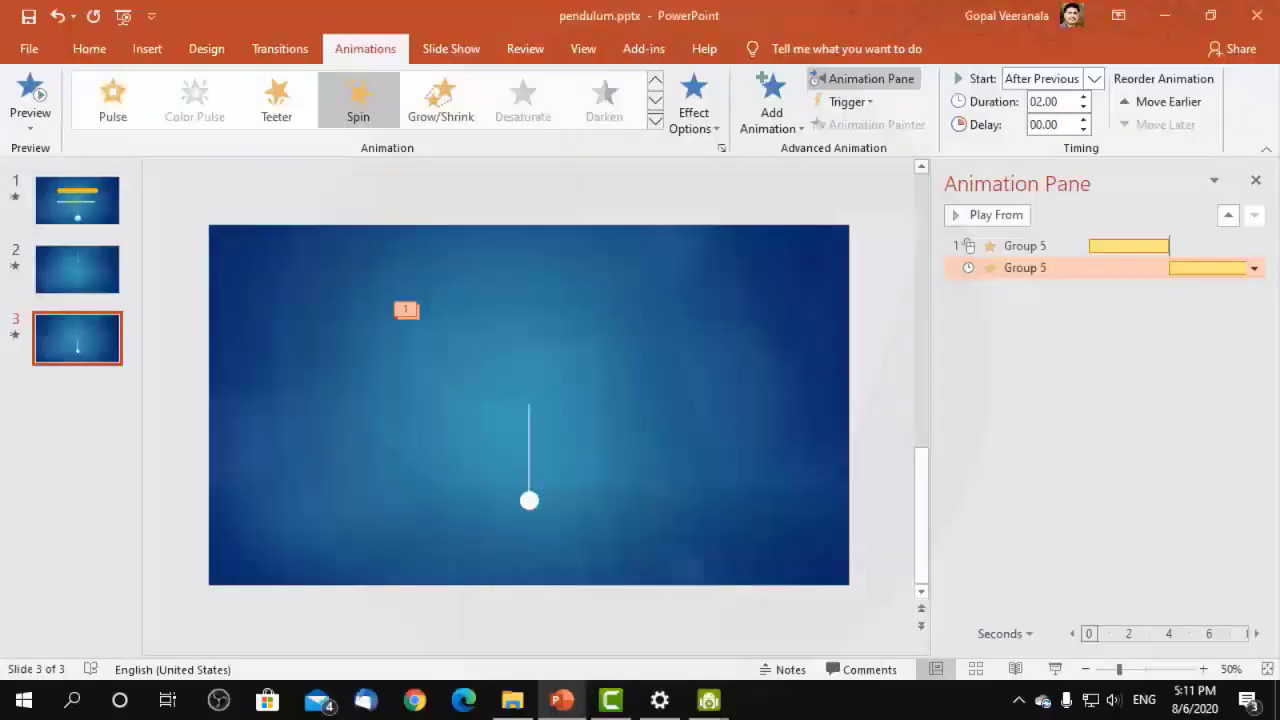
Add a third Spin emphasis animation to the pendulum group.
left_click(530, 500)
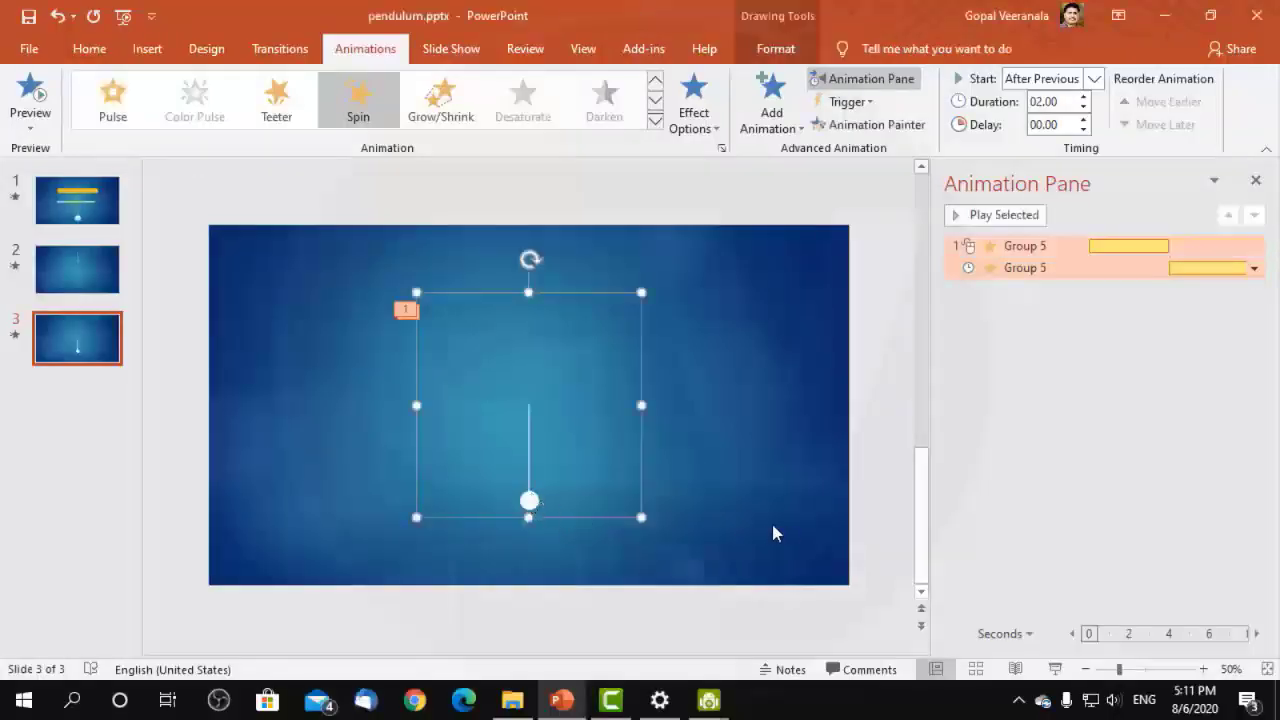
left_click(770, 118)
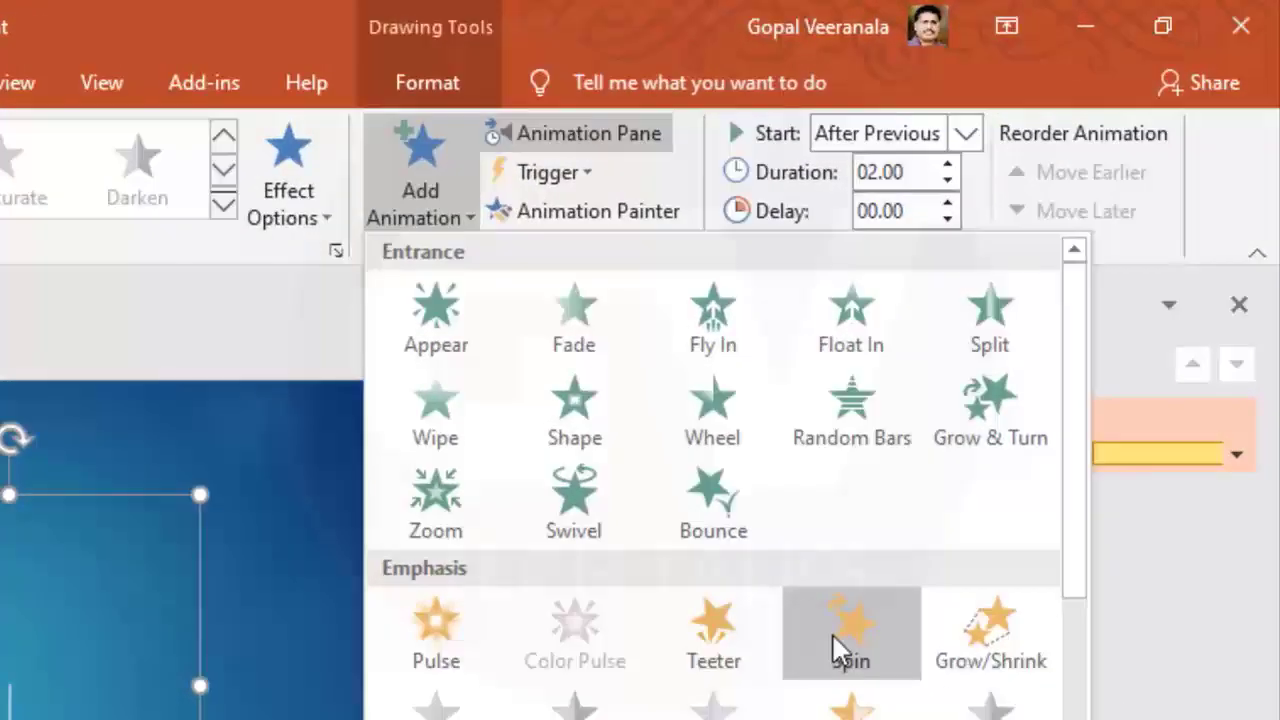
left_click(832, 633)
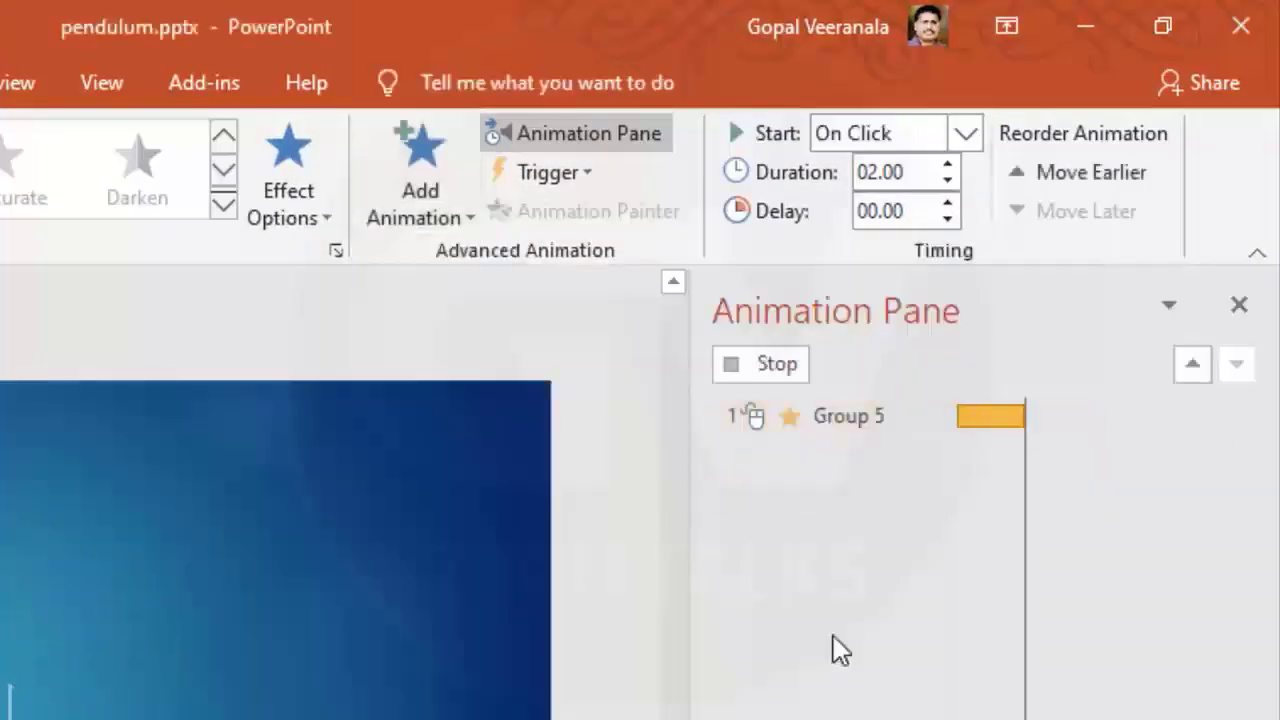
Set the third Spin effect to 45° clockwise with a 1 sec smooth end and auto-reverse.
double_click(908, 489)
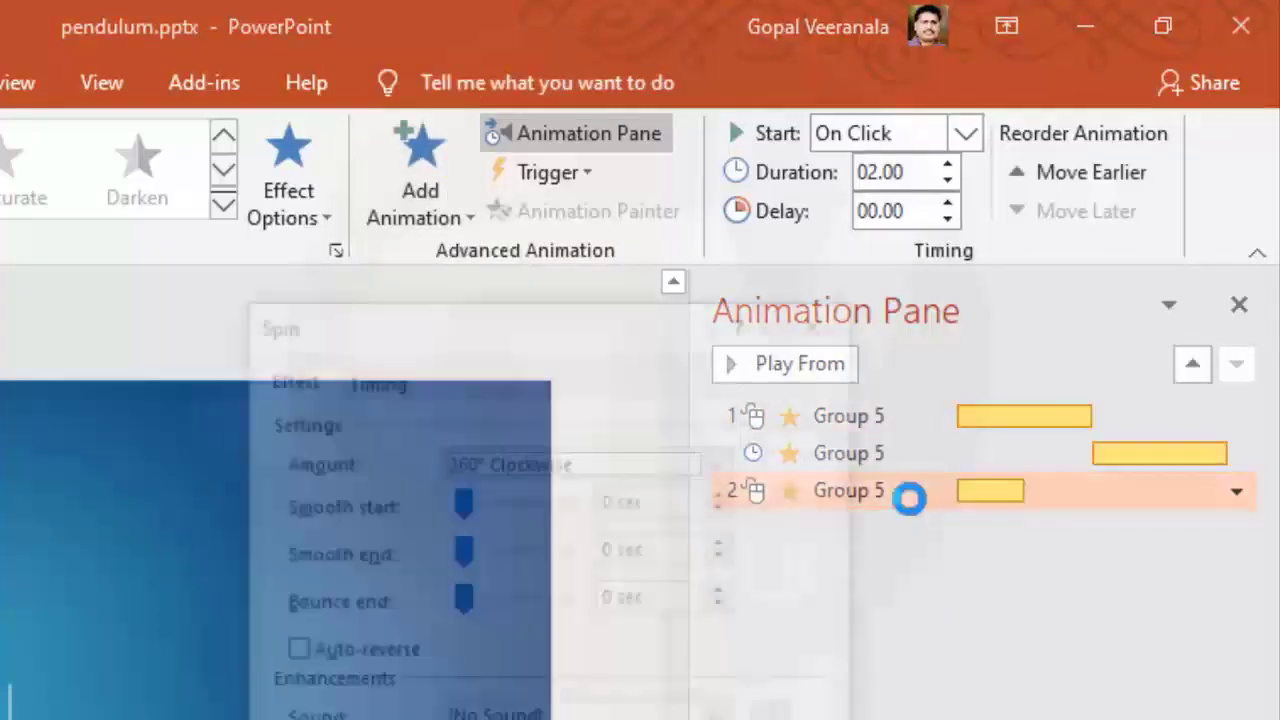
left_click(468, 455)
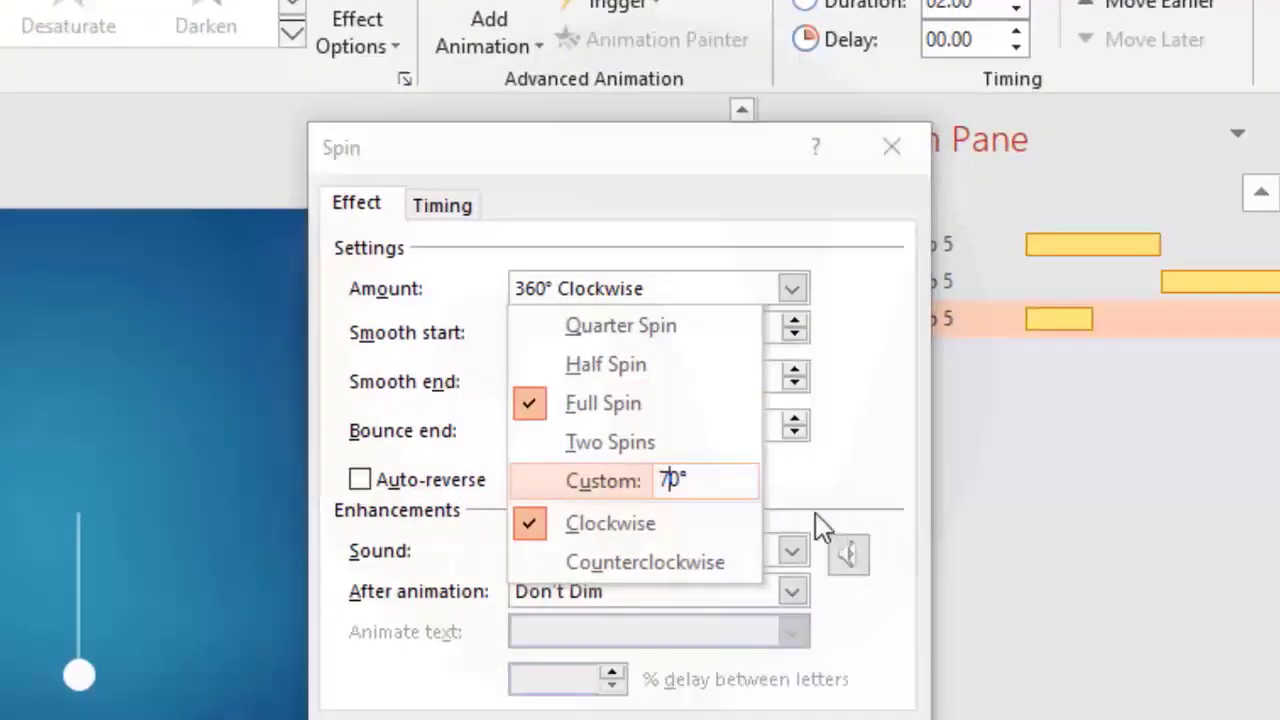
type("45")
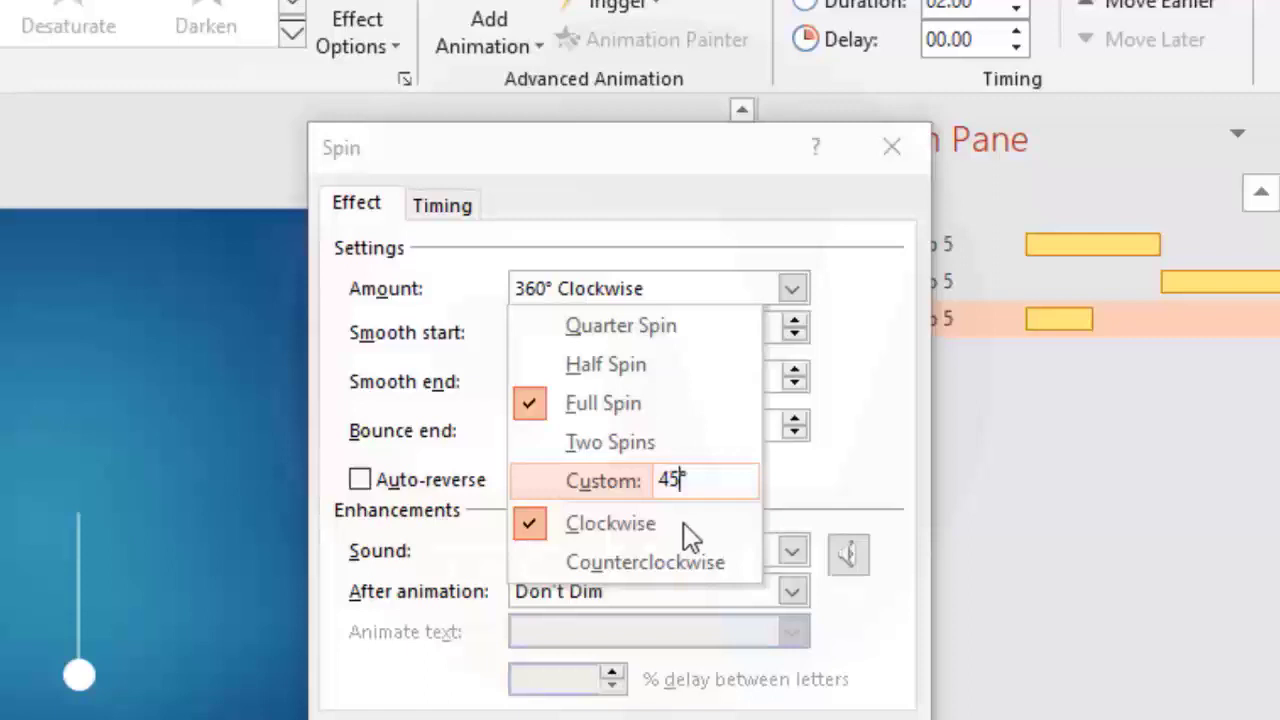
key("Return")
left_click(679, 381)
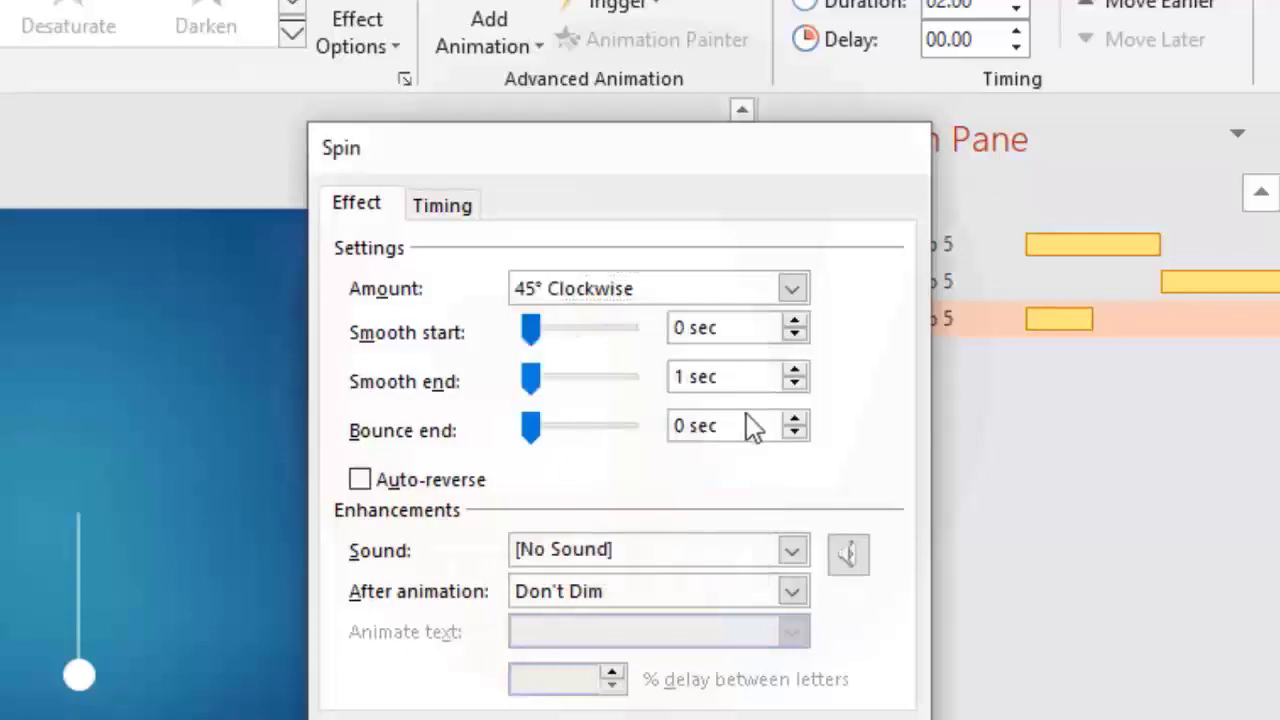
key("Return")
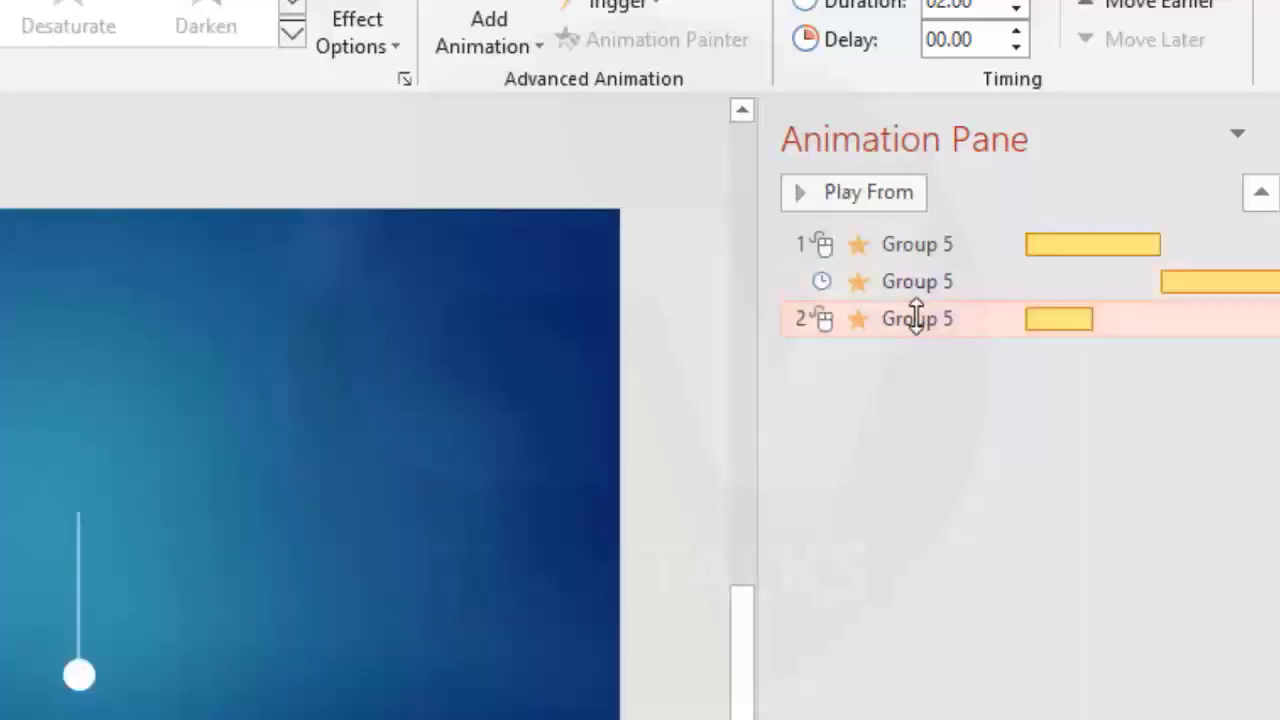
double_click(914, 319)
left_click(435, 483)
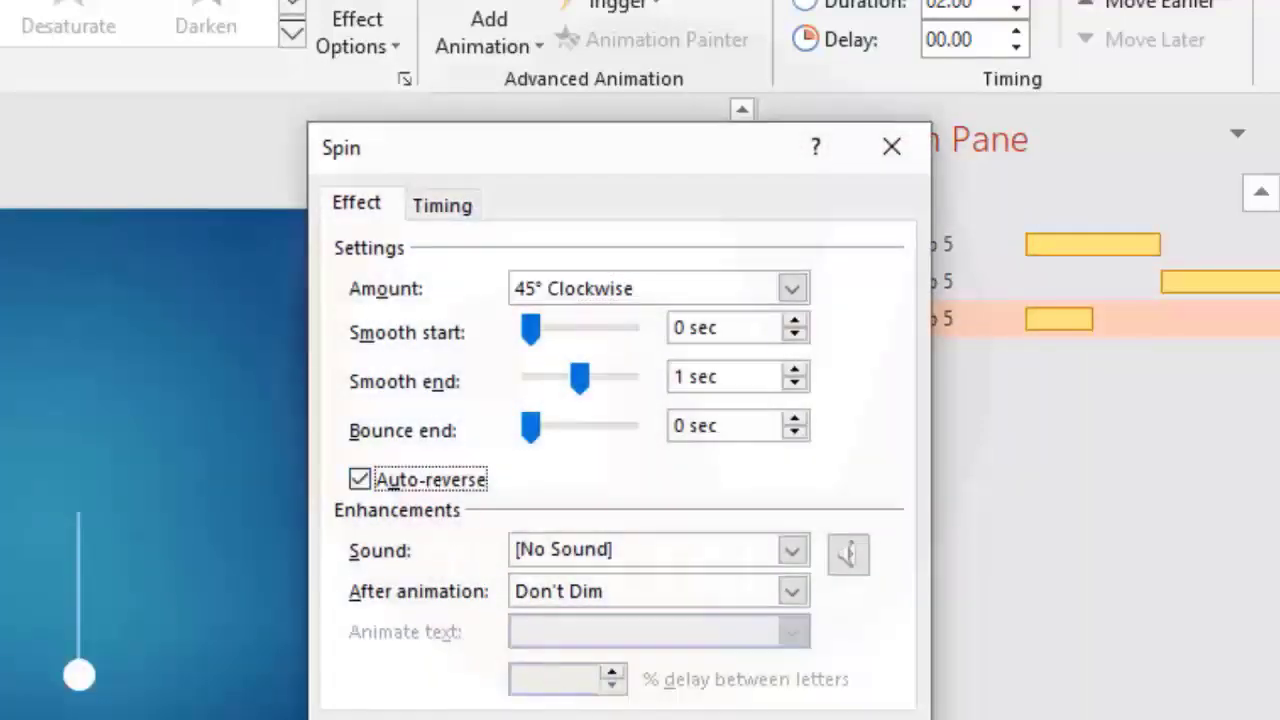
key("Return")
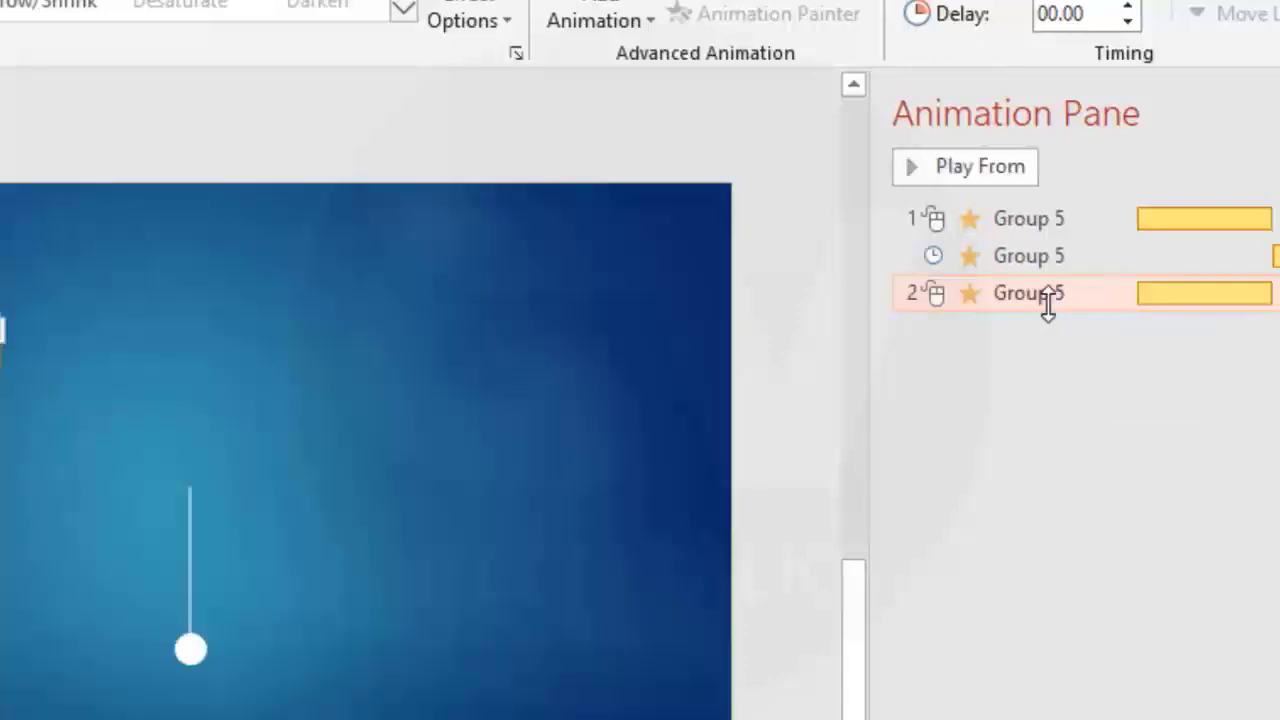
Add a fourth Spin animation to the pendulum group, set to 45° counterclockwise with a 1 sec smooth end and auto-reverse.
left_click(188, 558)
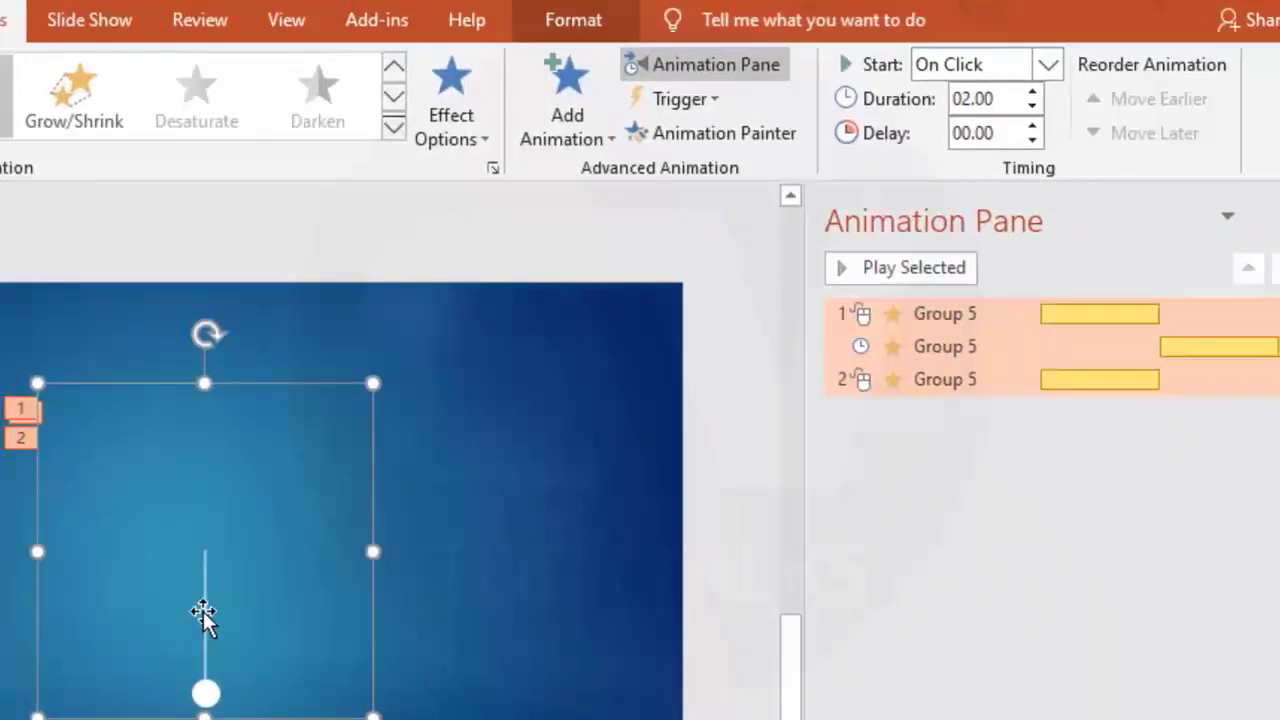
left_click(203, 611)
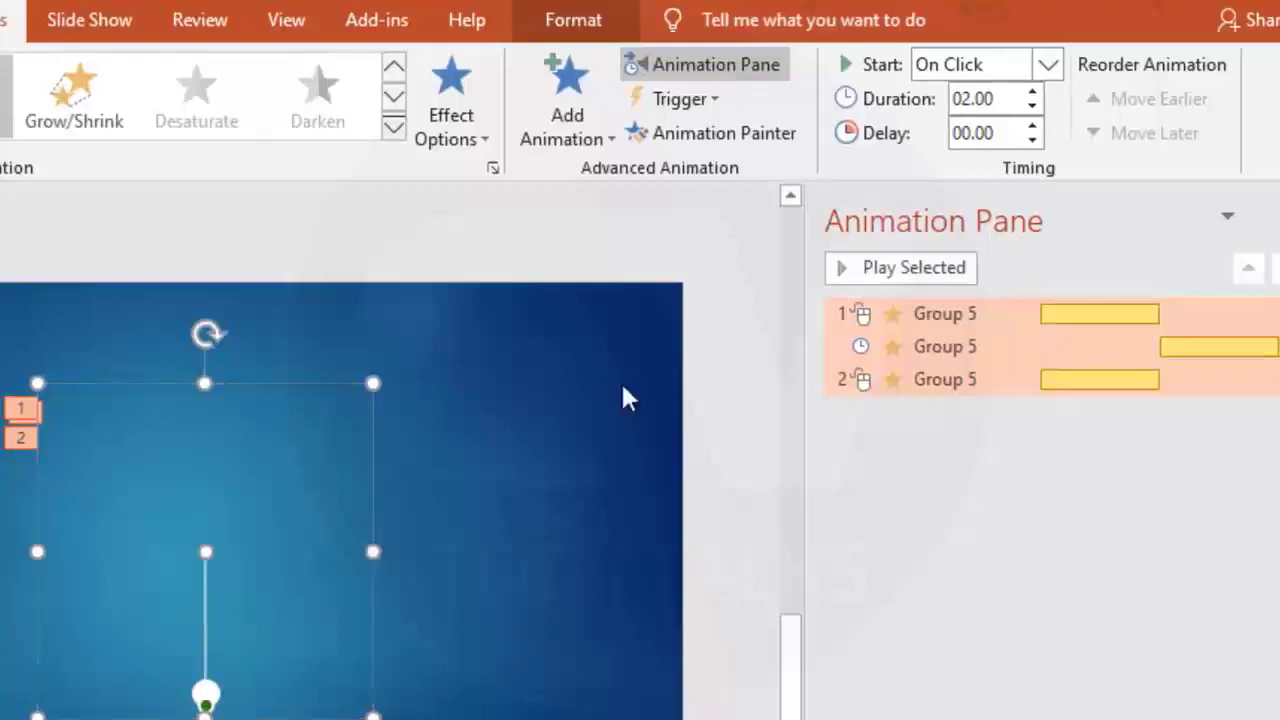
left_click(611, 134)
left_click(978, 557)
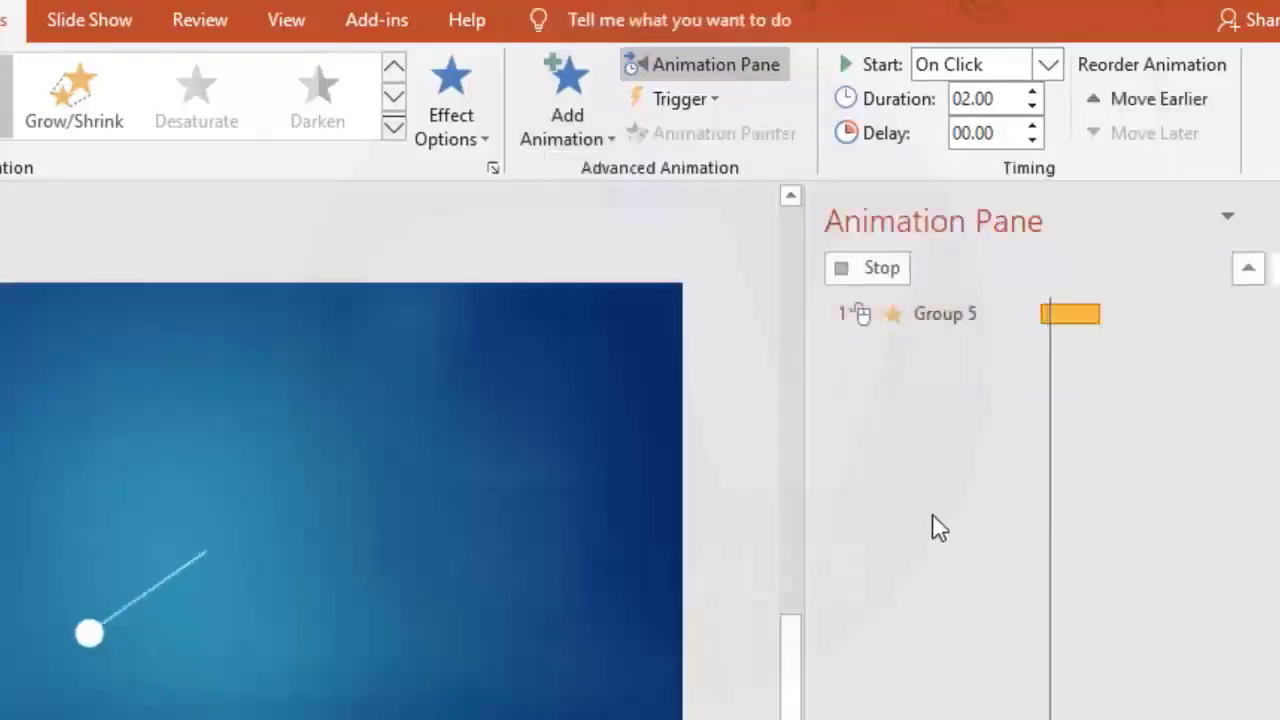
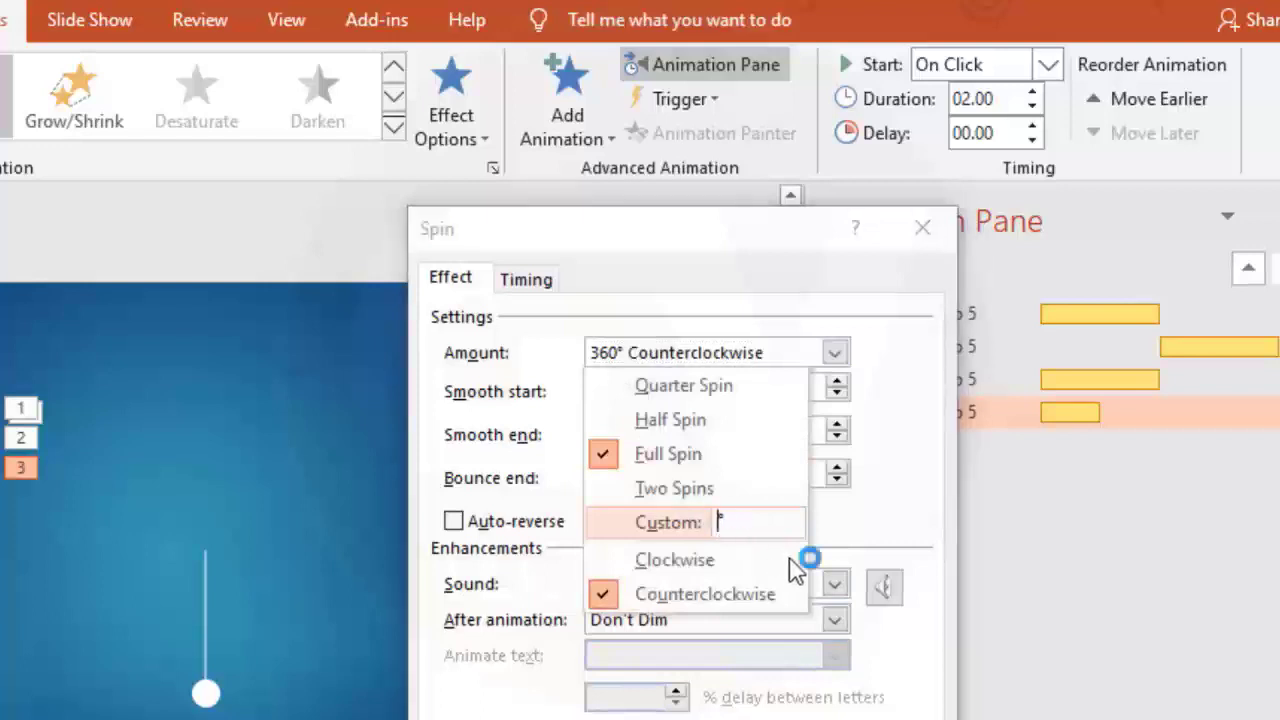
key("Return")
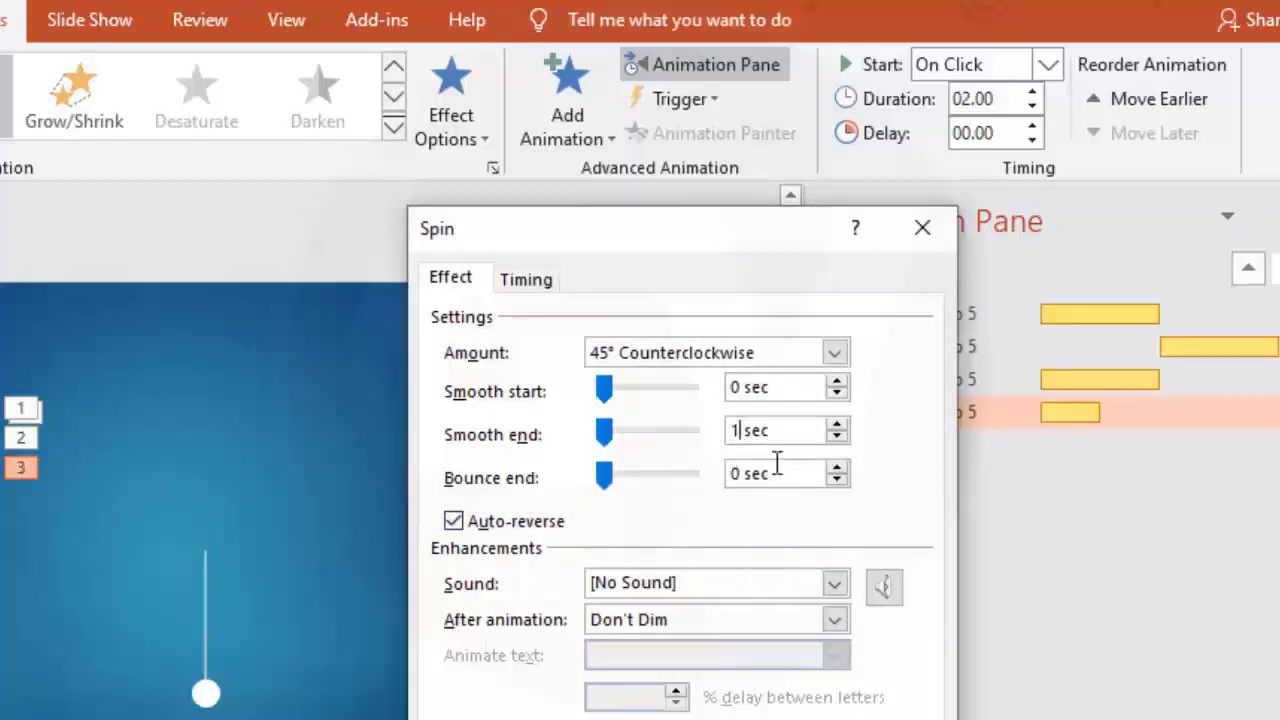
key("Return")
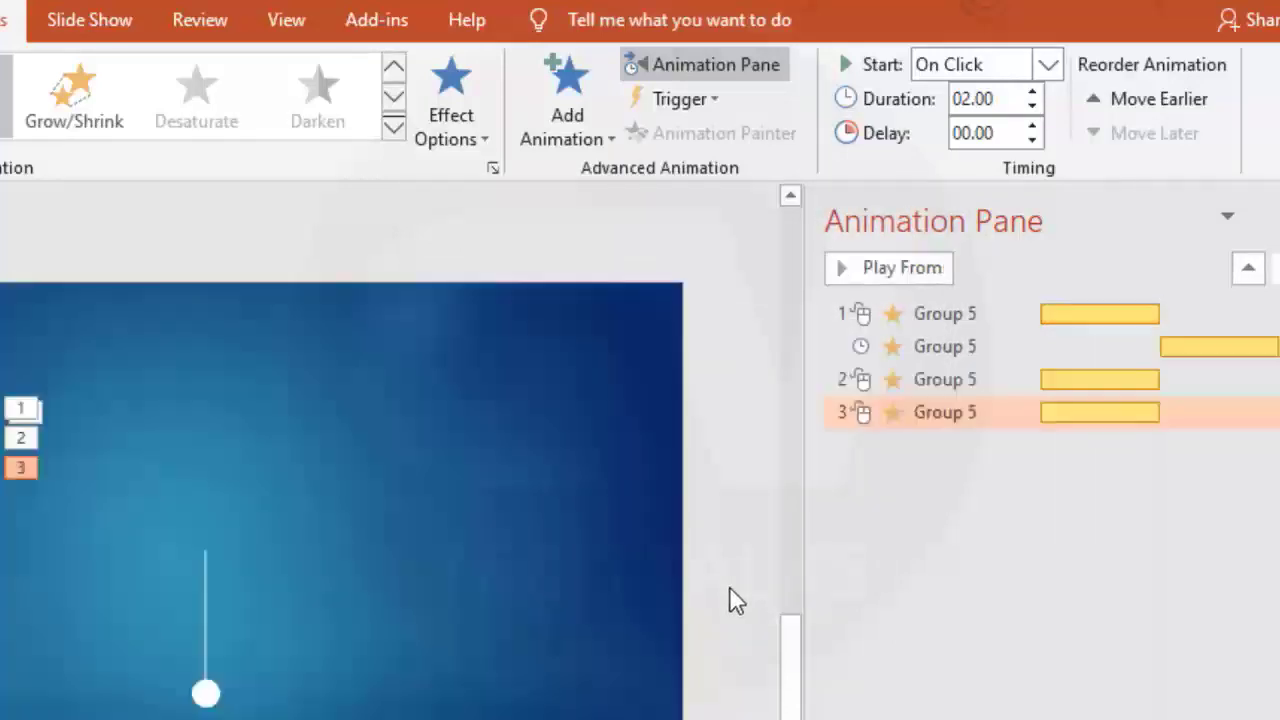
Set the third and fourth Spin effects to start After Previous.
left_click(969, 380)
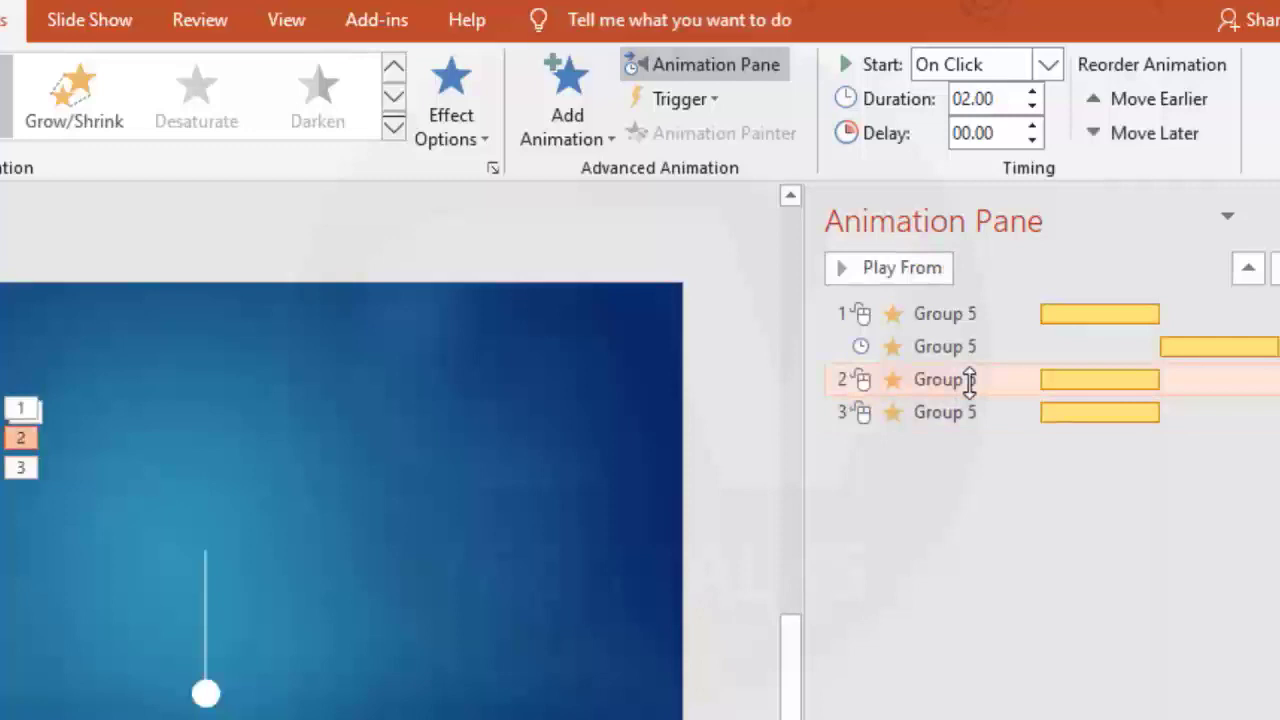
left_click(1217, 412, "shift")
left_click(1048, 64)
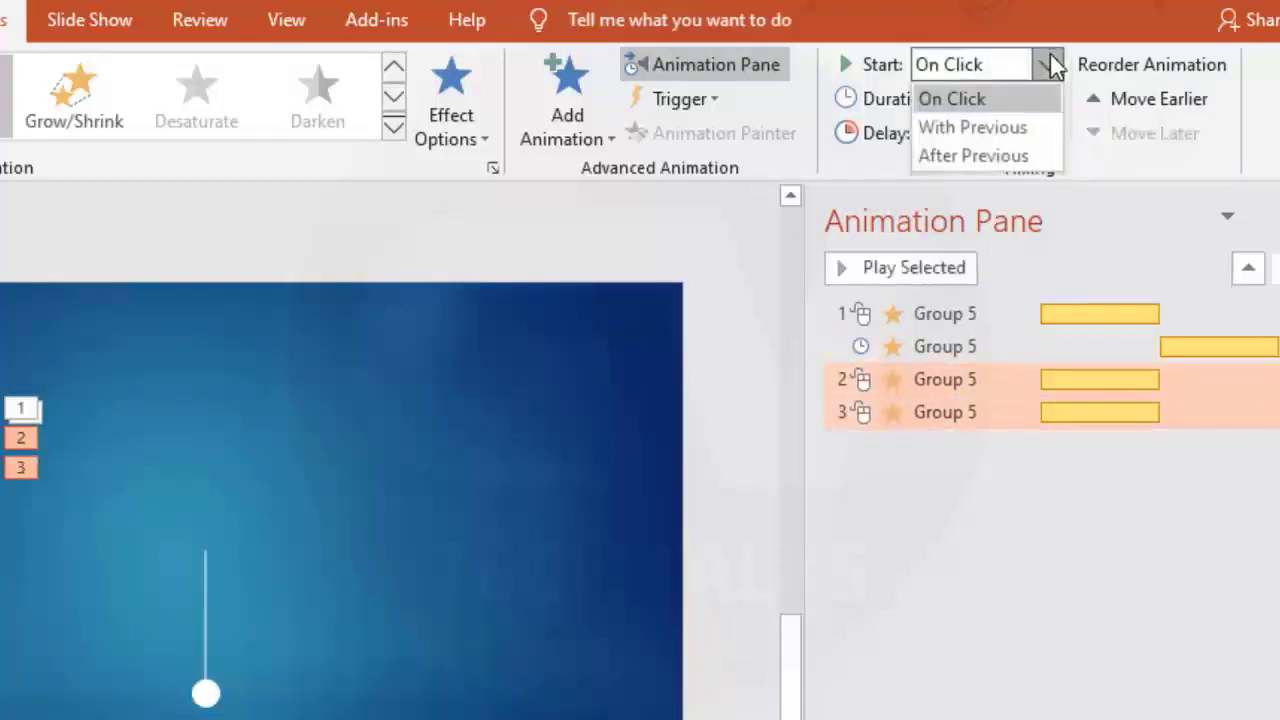
left_click(1000, 156)
left_click(1119, 540)
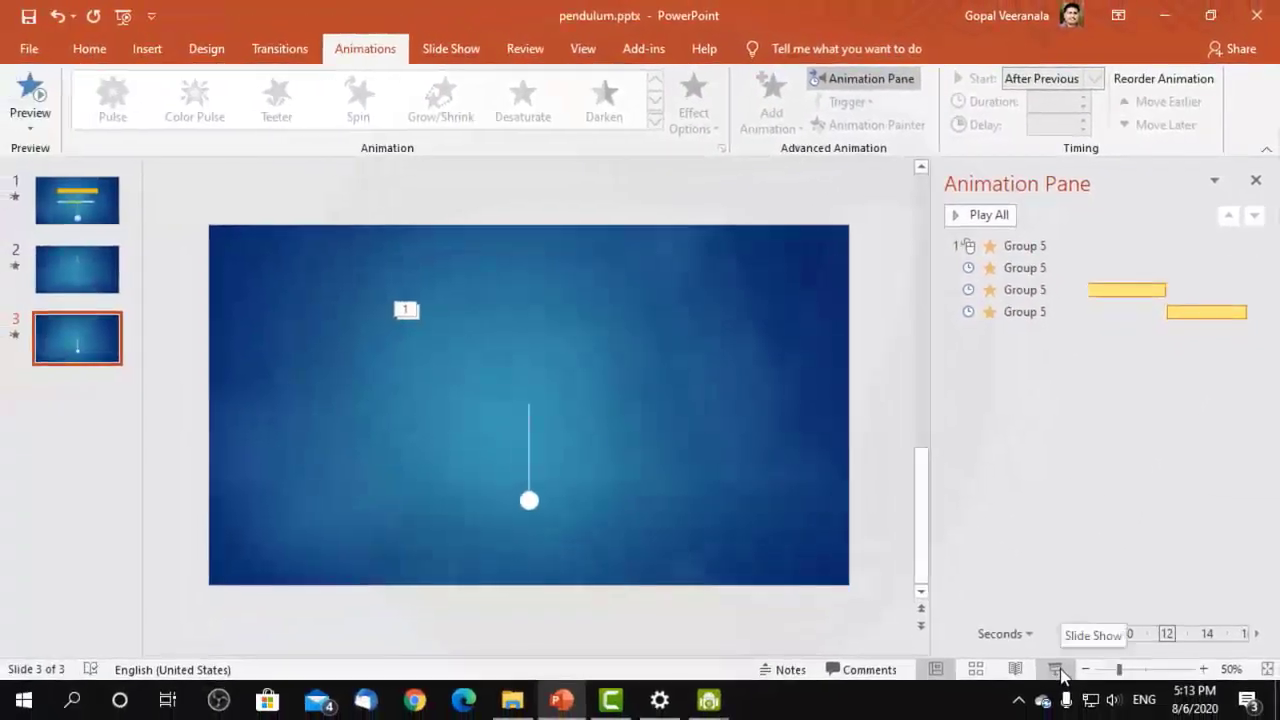
Play slide 3 as a slide show to check the four-part pendulum swing, and return to editing.
left_click(1056, 669)
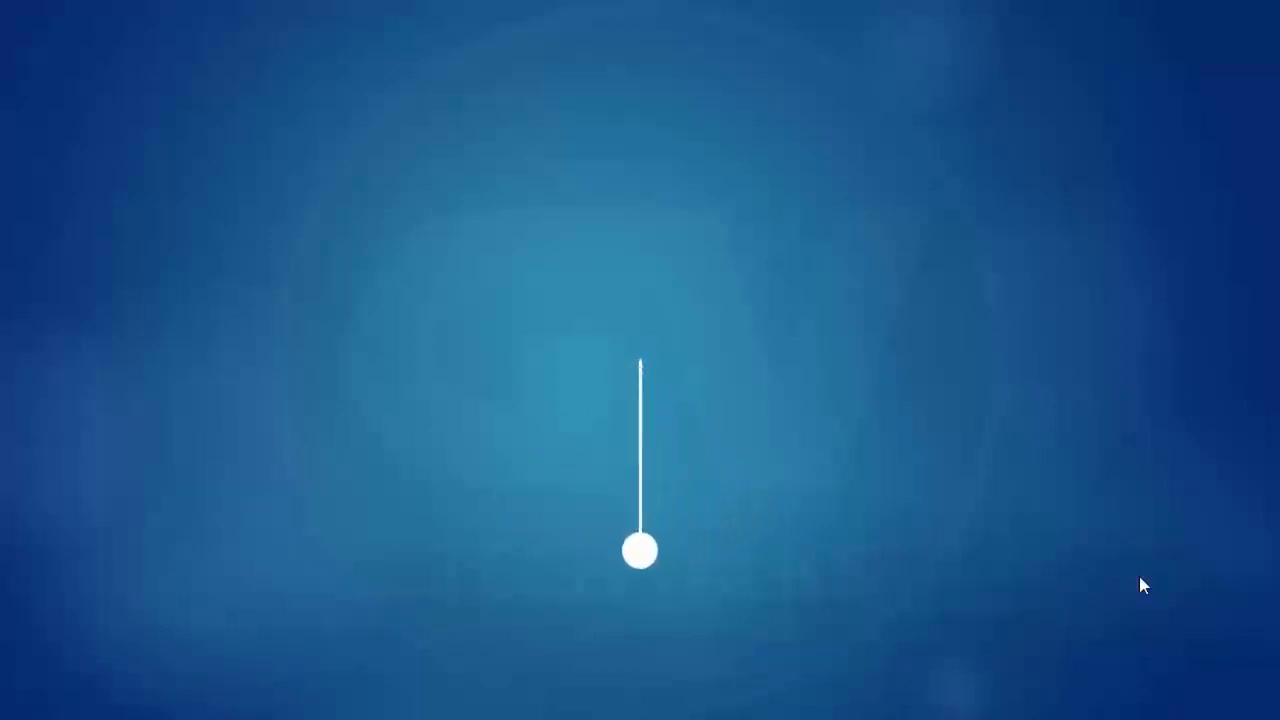
key("Escape")
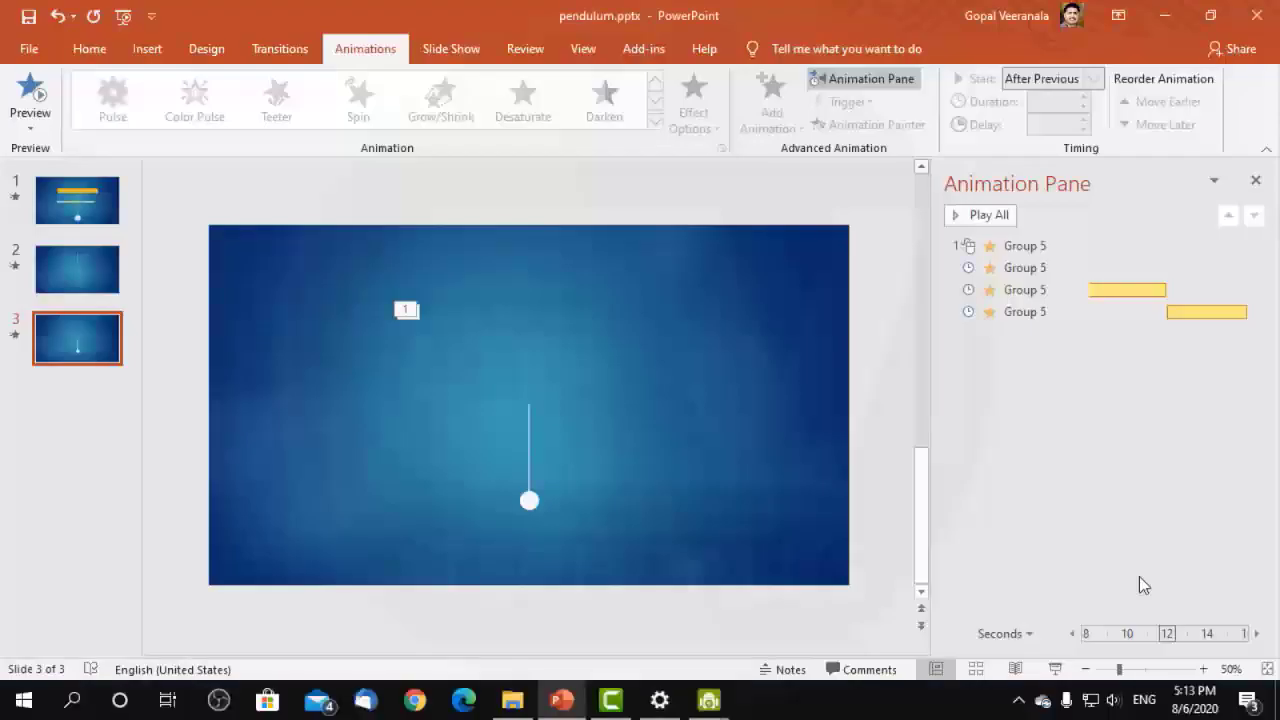
Enlarge the pendulum group proportionally and move it up so the string hangs near the slide's horizontal centre.
left_click(521, 423)
key("Escape")
left_click(525, 413)
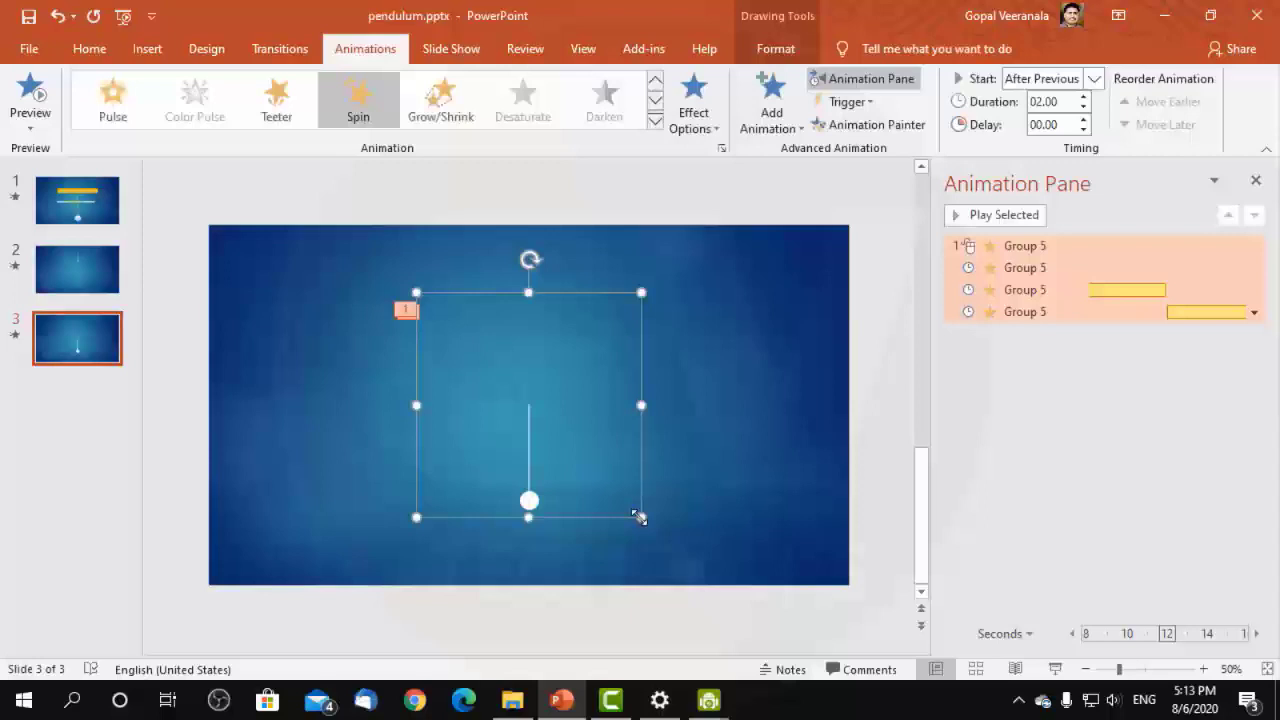
left_click_drag(640, 517, 704, 590)
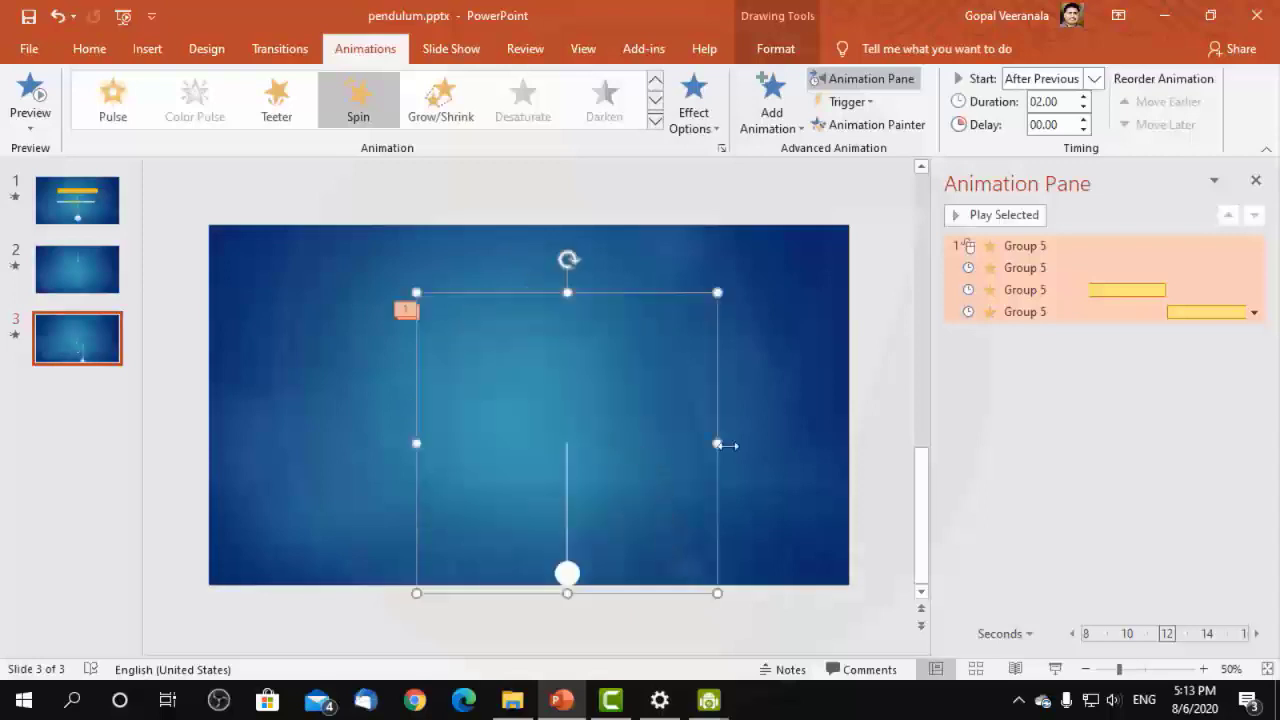
left_click(686, 448)
left_click_drag(564, 447, 540, 359)
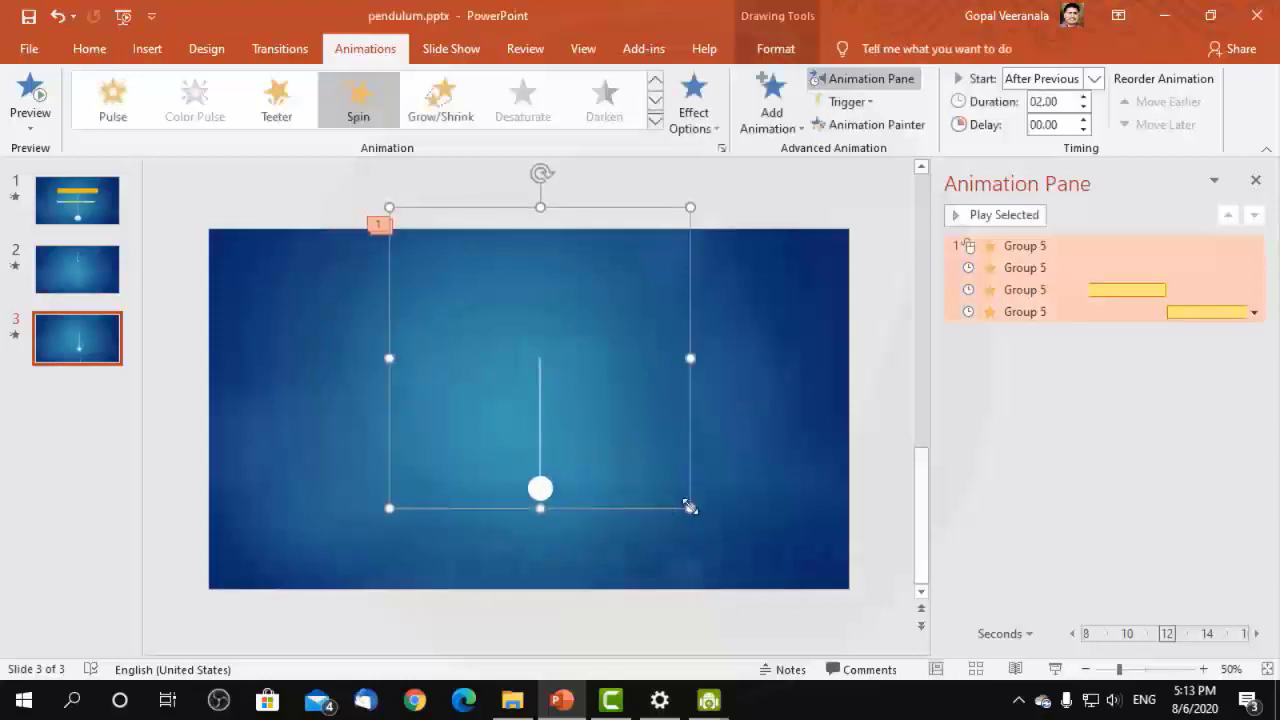
left_click_drag(690, 508, 757, 575)
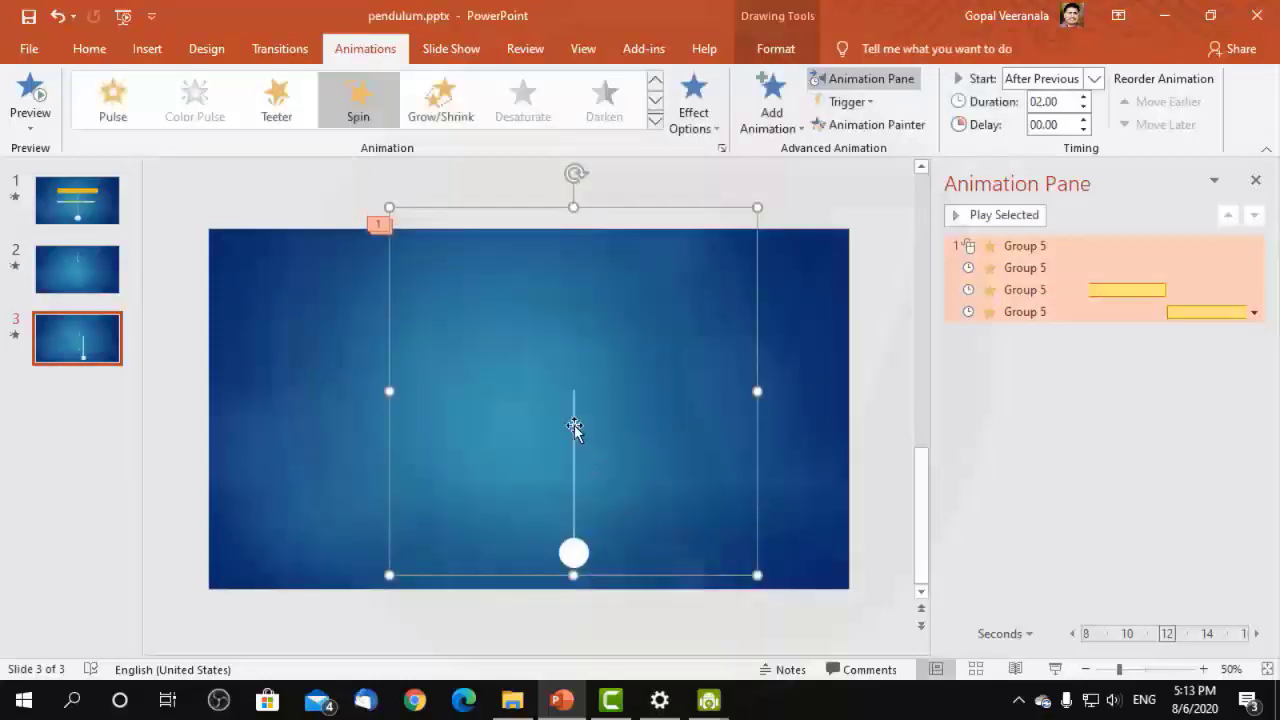
left_click_drag(573, 428, 541, 332)
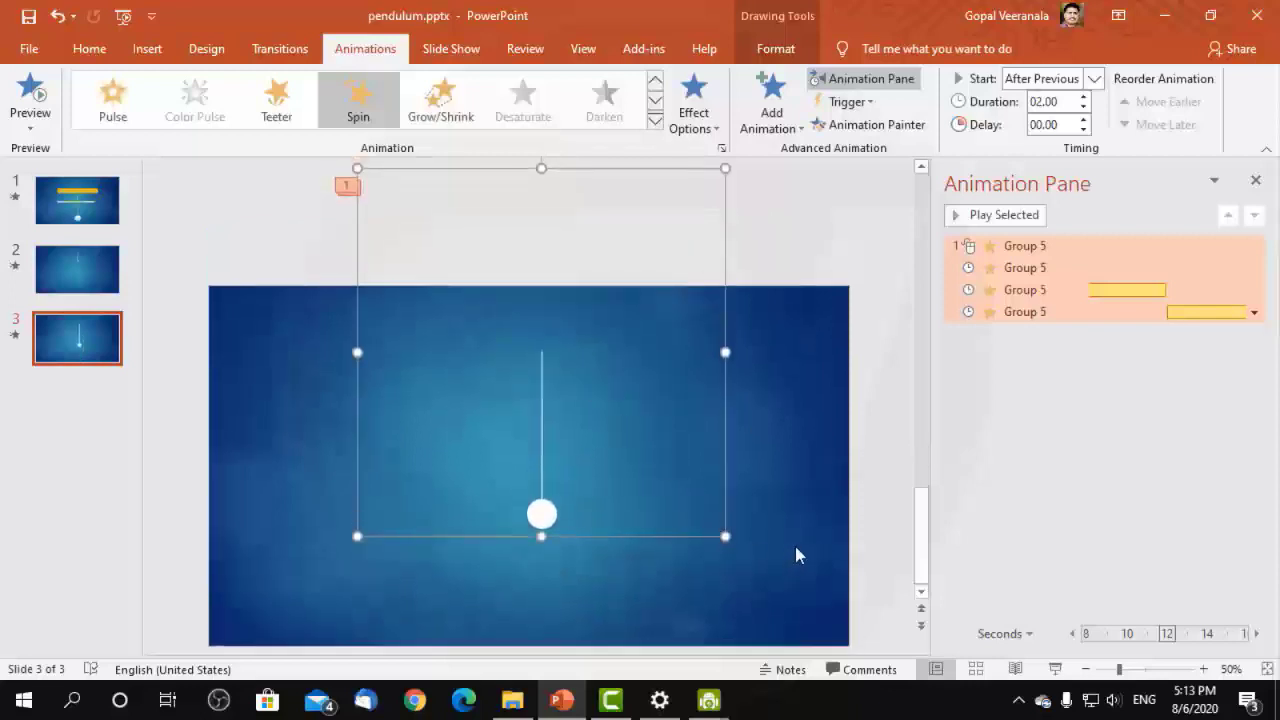